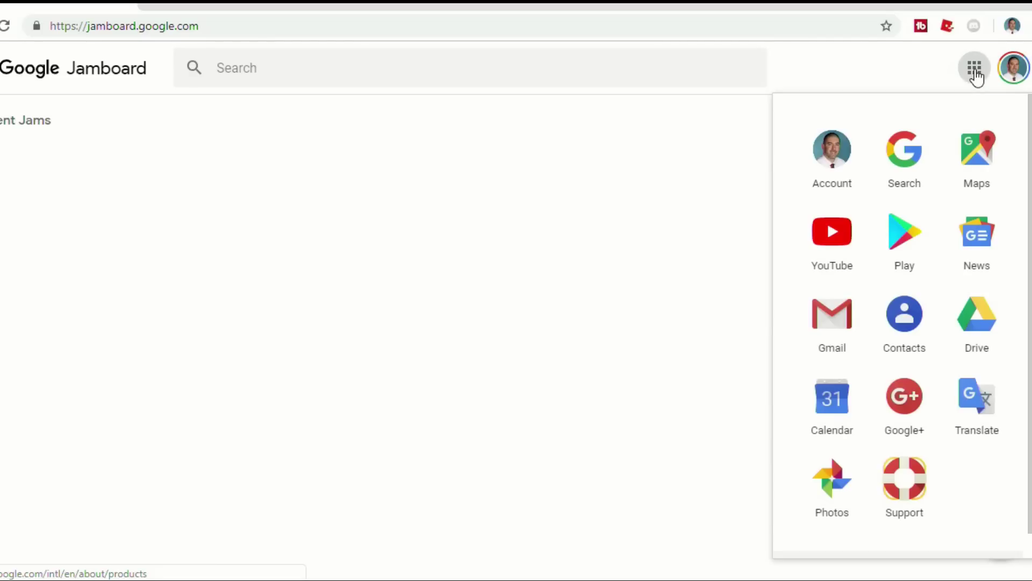
Step: Dismiss the Google apps list and create a new blank jam with + New Jam
scroll(834, 379, down, 3)
scroll(835, 379, down, 4)
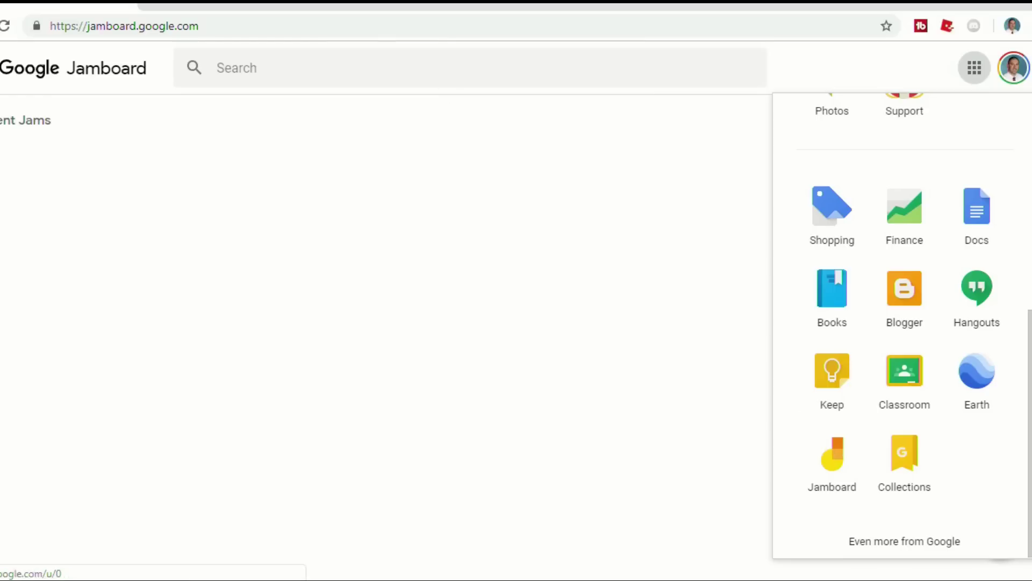
click(107, 25)
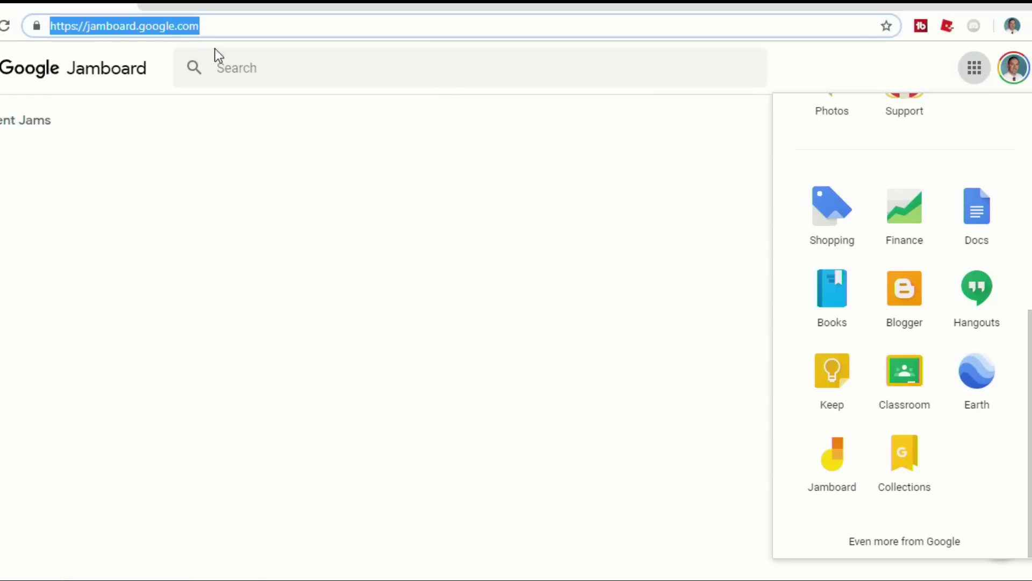
click(458, 194)
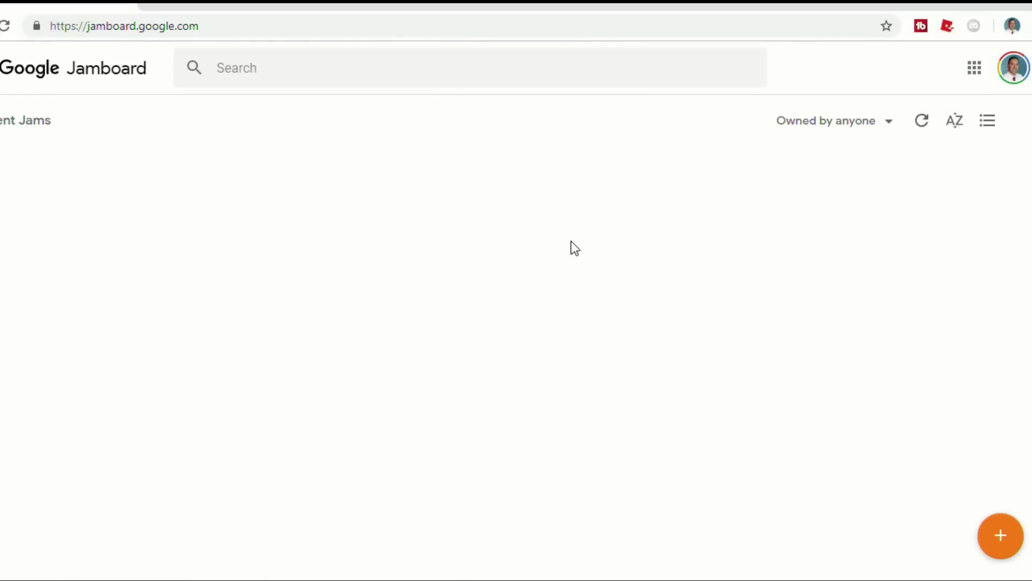
click(1009, 543)
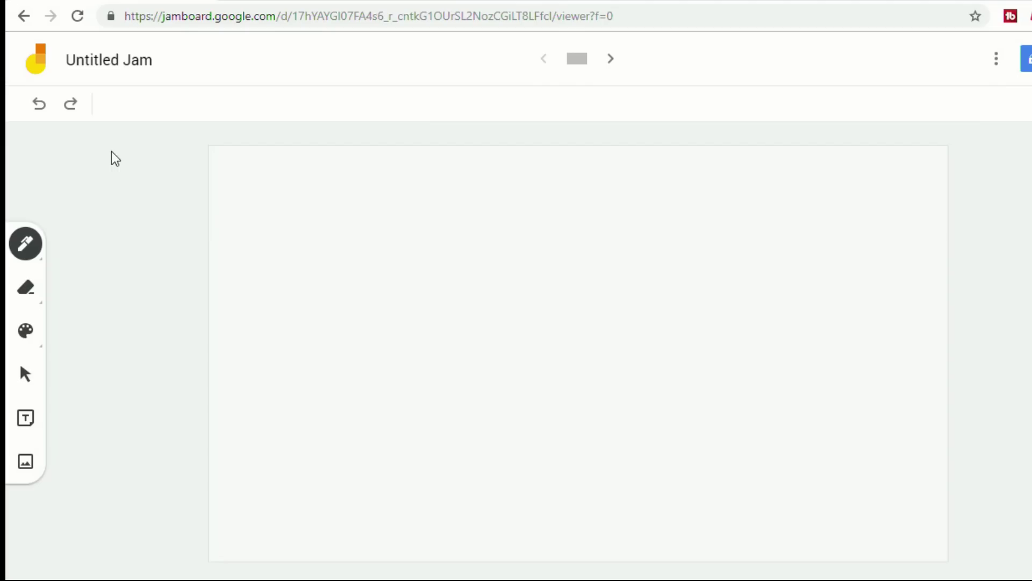
Step: Change the jam title from 'Untitled Jam' to 'EdTech Show'
click(110, 68)
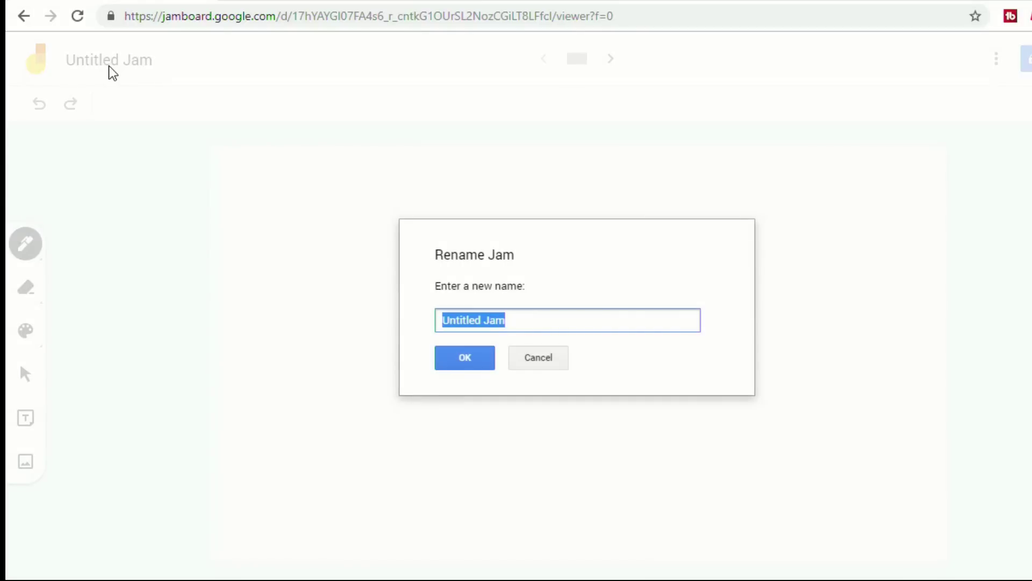
text(EdTech Show)
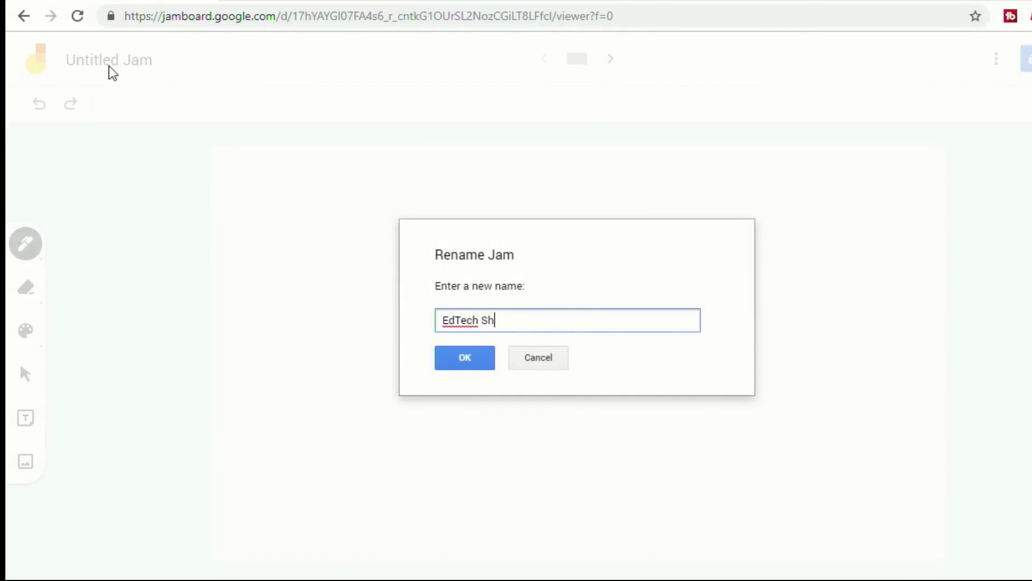
click(463, 361)
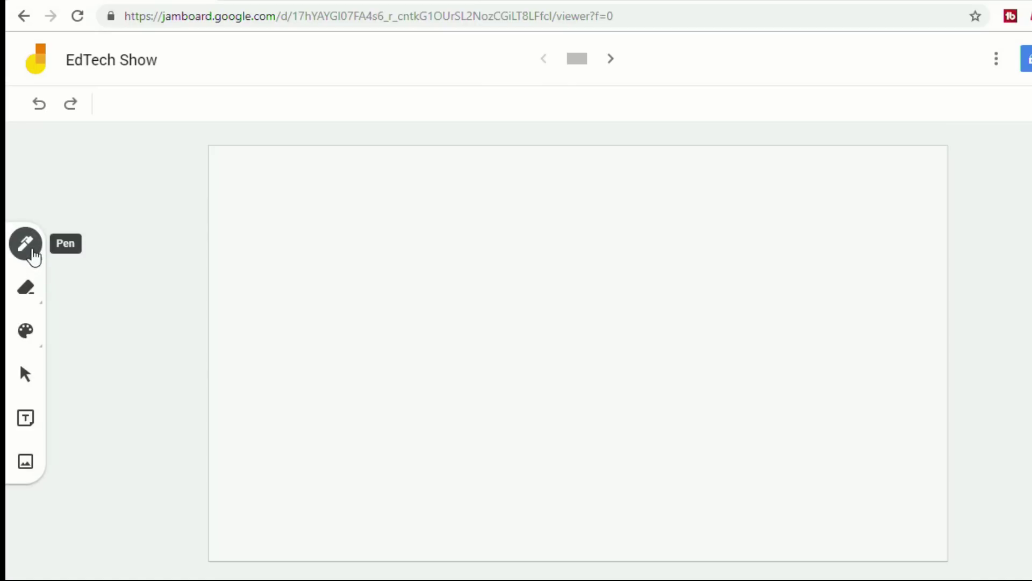
Step: Draw three stacked wavy lines: thin black pen, thicker black marker, then a green one
click(34, 257)
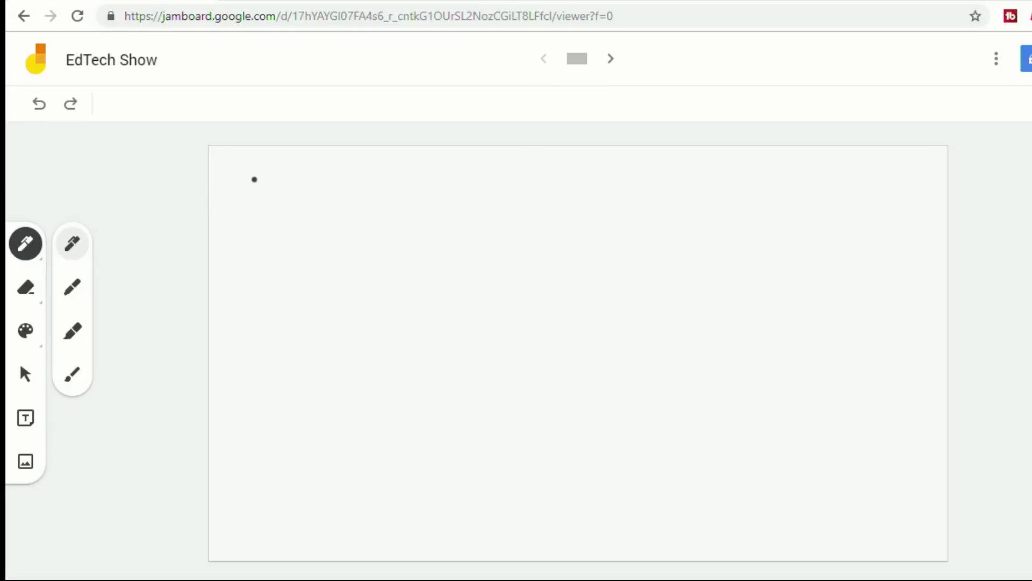
mouse_move(256, 179)
mouse_down()
mouse_move(378, 175)
mouse_move(519, 204)
mouse_move(667, 214)
mouse_move(793, 204)
mouse_up()
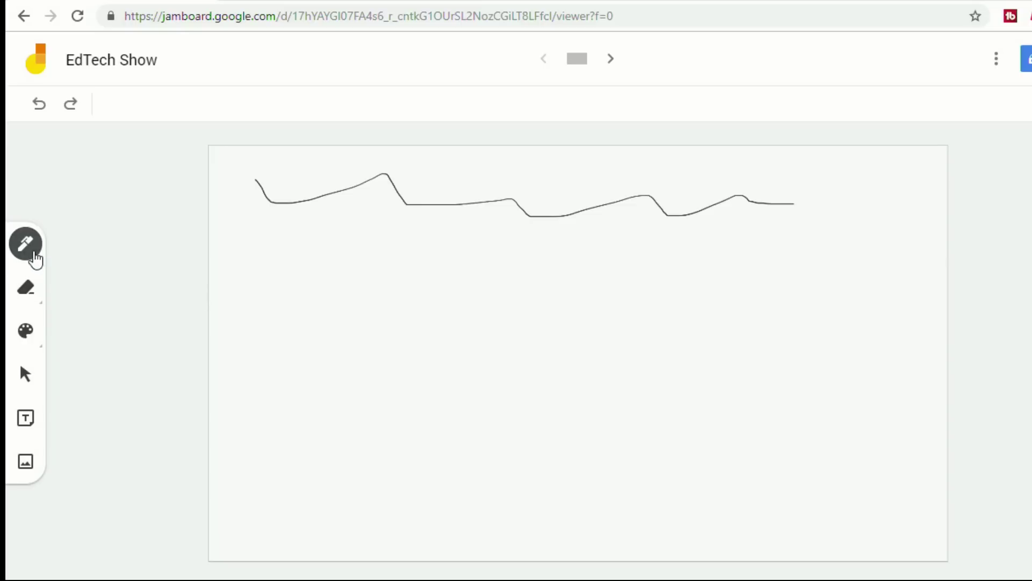
click(33, 252)
click(77, 295)
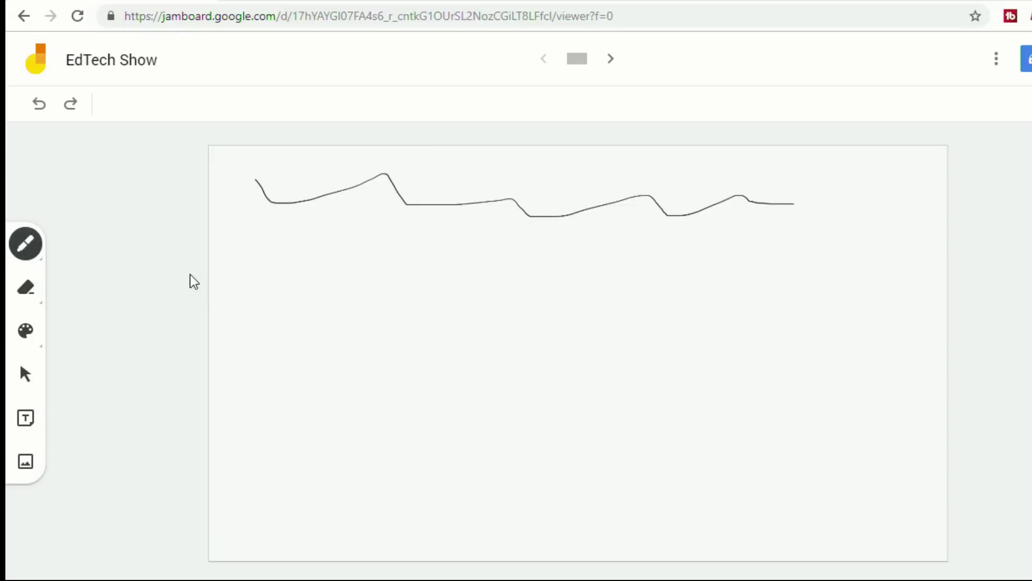
mouse_move(276, 240)
mouse_down()
mouse_move(324, 231)
mouse_move(452, 267)
mouse_move(739, 273)
mouse_up()
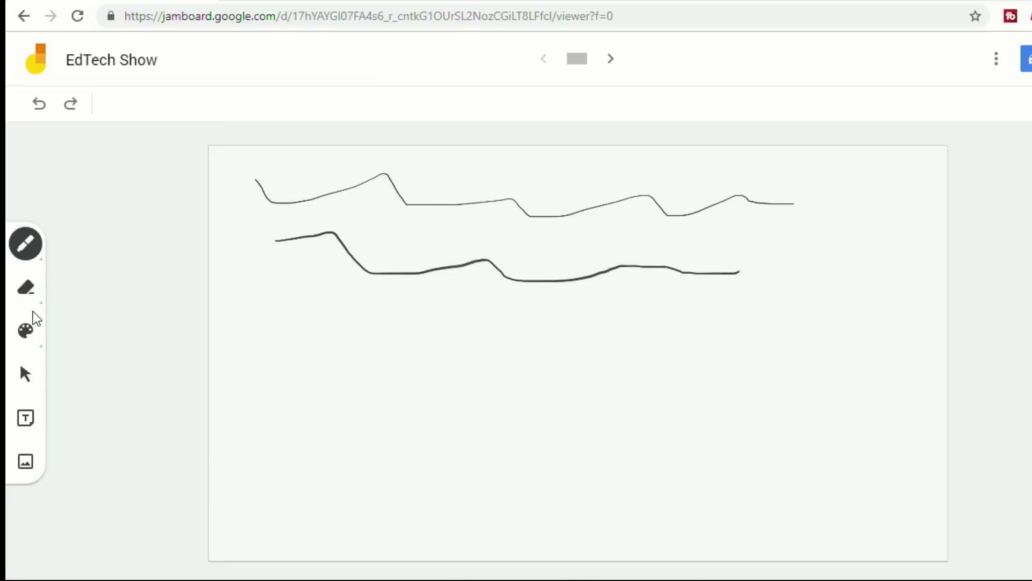
click(33, 337)
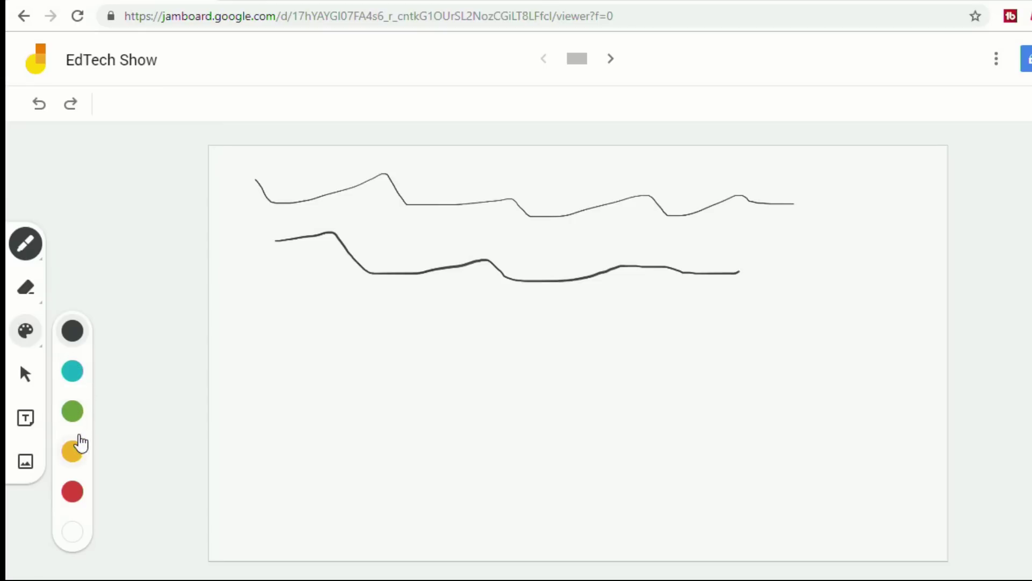
click(72, 411)
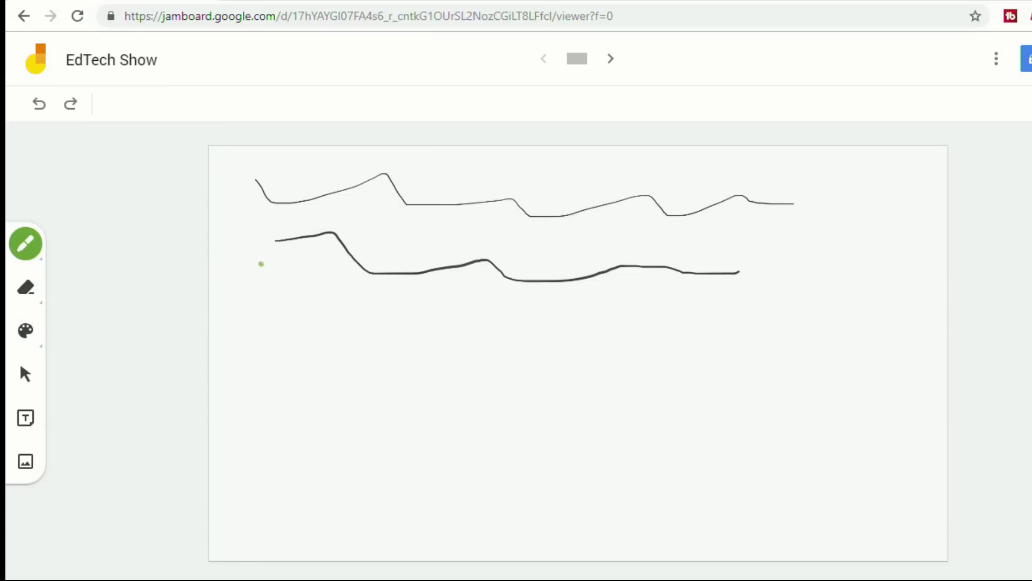
mouse_move(261, 264)
mouse_down()
mouse_move(396, 284)
mouse_move(482, 313)
mouse_move(767, 329)
mouse_move(794, 320)
mouse_up()
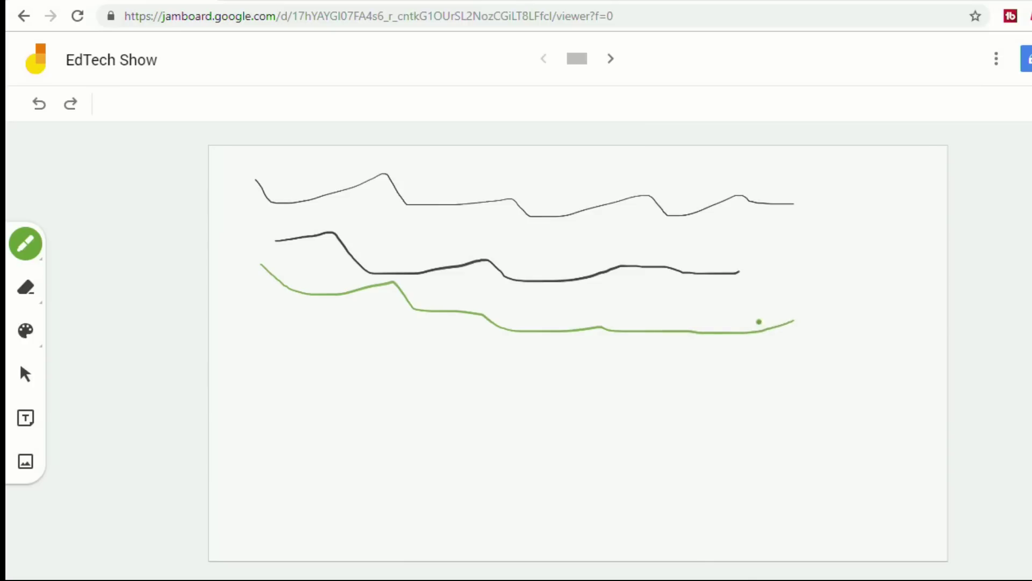
Step: Erase the left end of the thicker black middle line with the Eraser
click(28, 293)
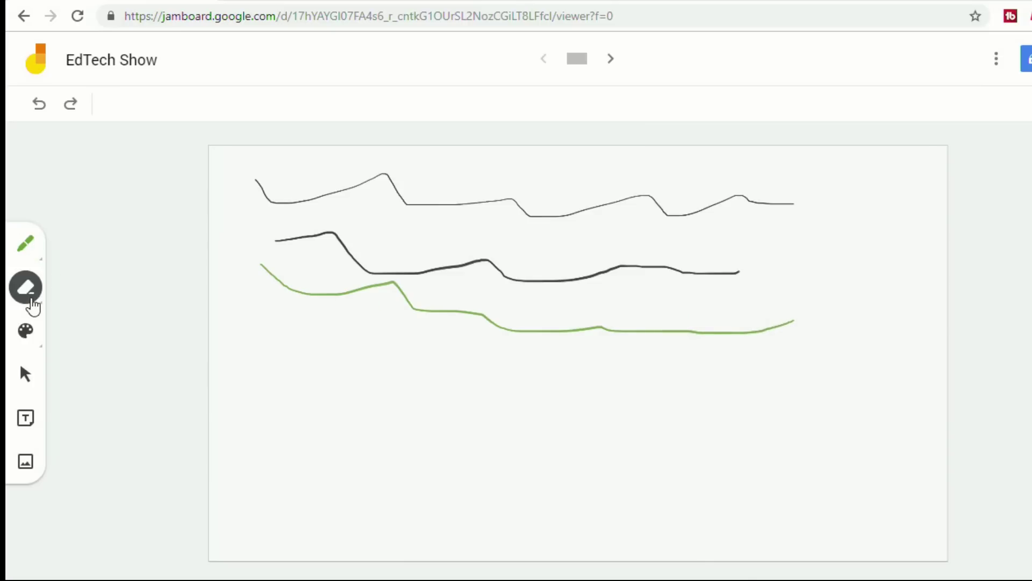
drag(276, 242, 332, 236)
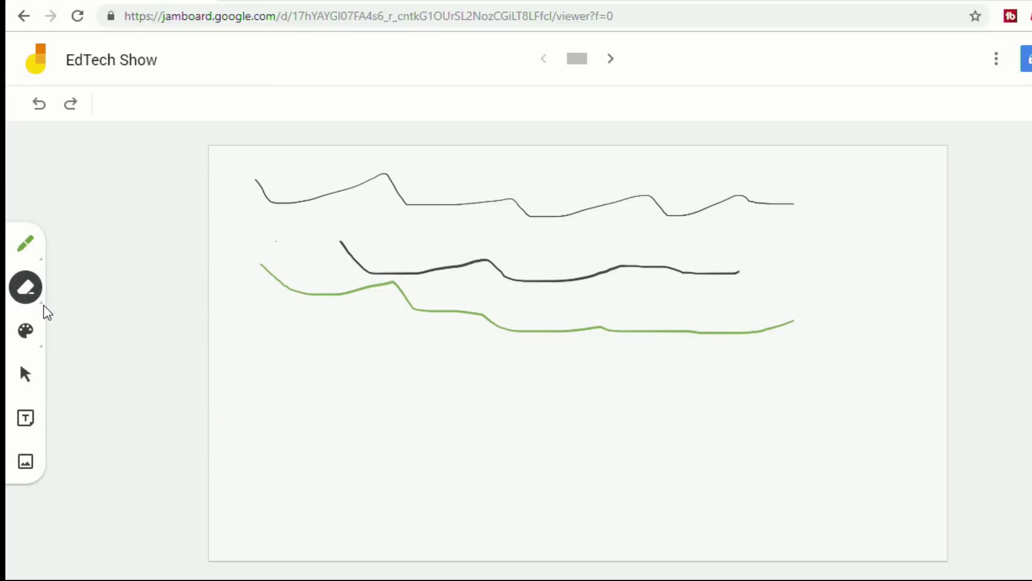
click(41, 309)
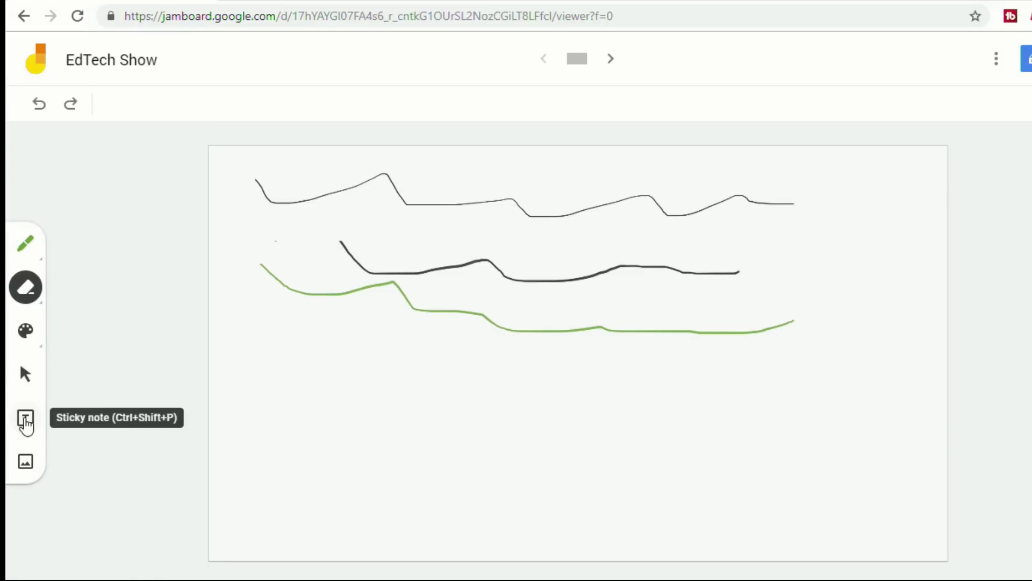
Step: Add a sticky note reading 'EdTech Show' with the None background colour
click(25, 422)
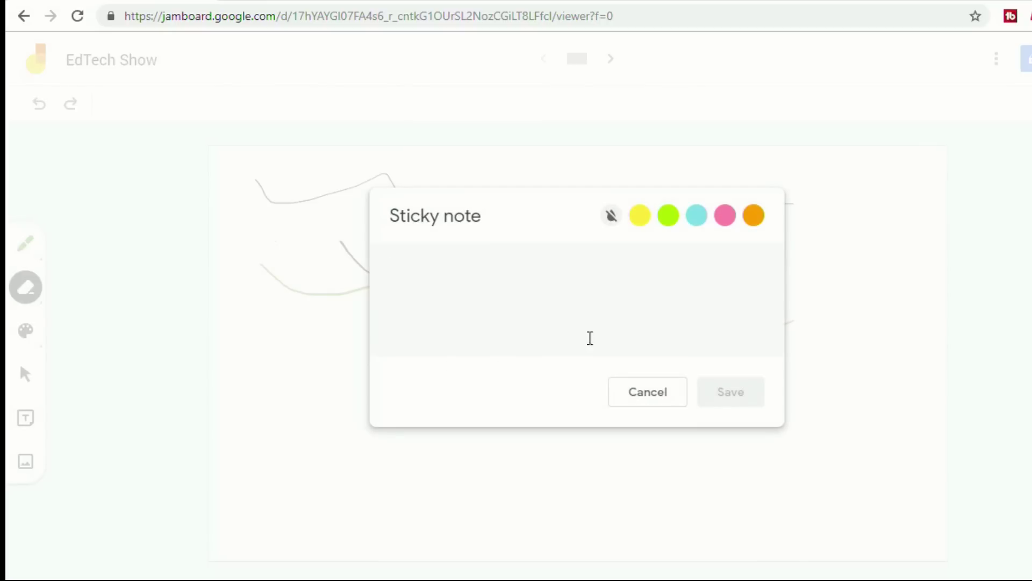
text(Ed)
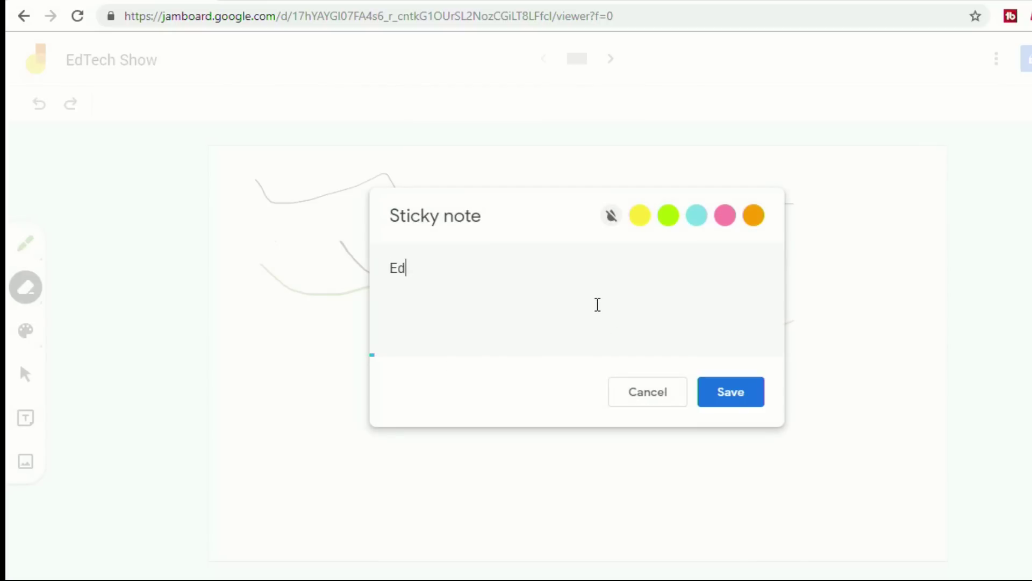
text(Tech Show)
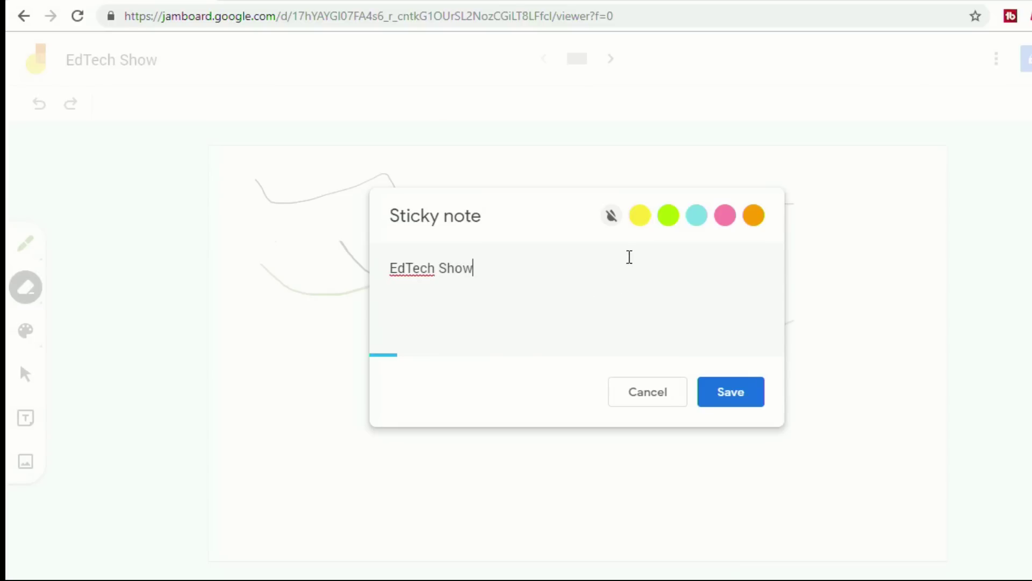
click(640, 215)
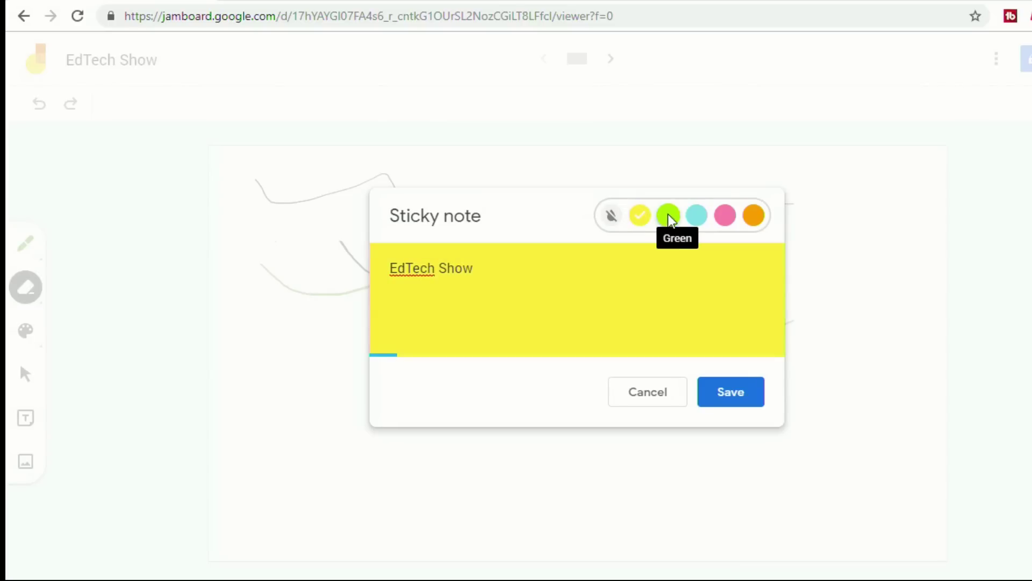
click(611, 217)
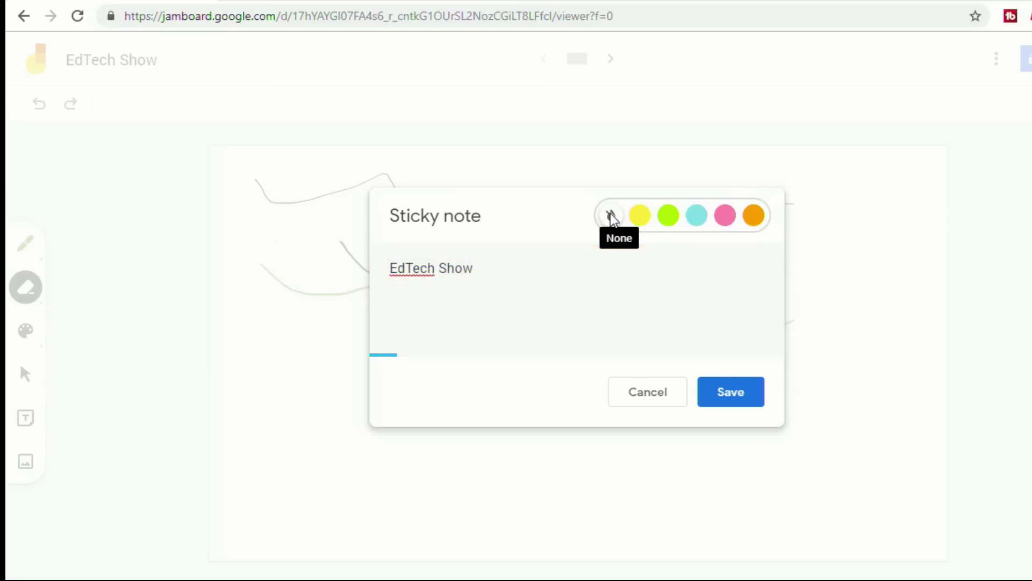
click(750, 409)
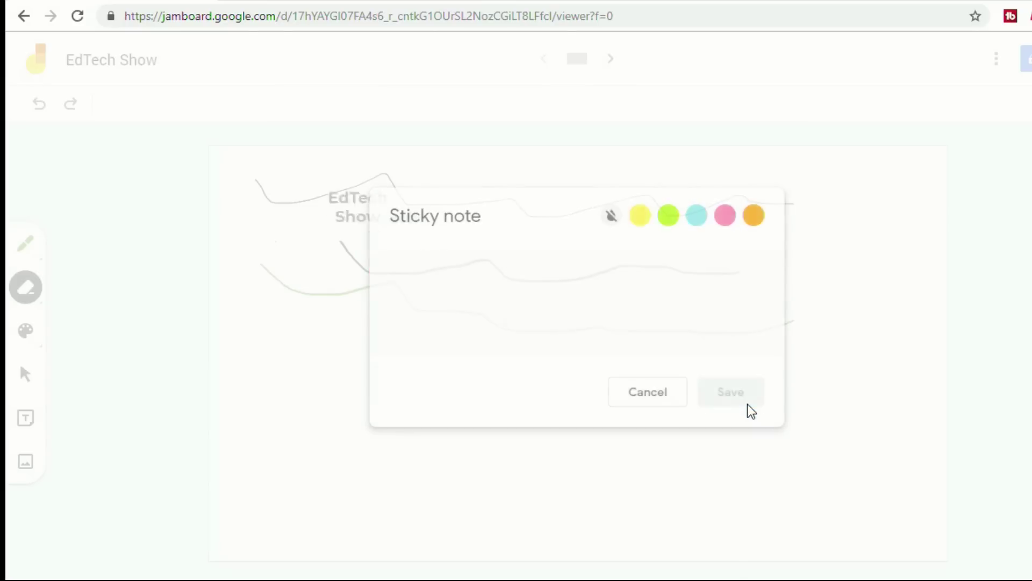
click(654, 438)
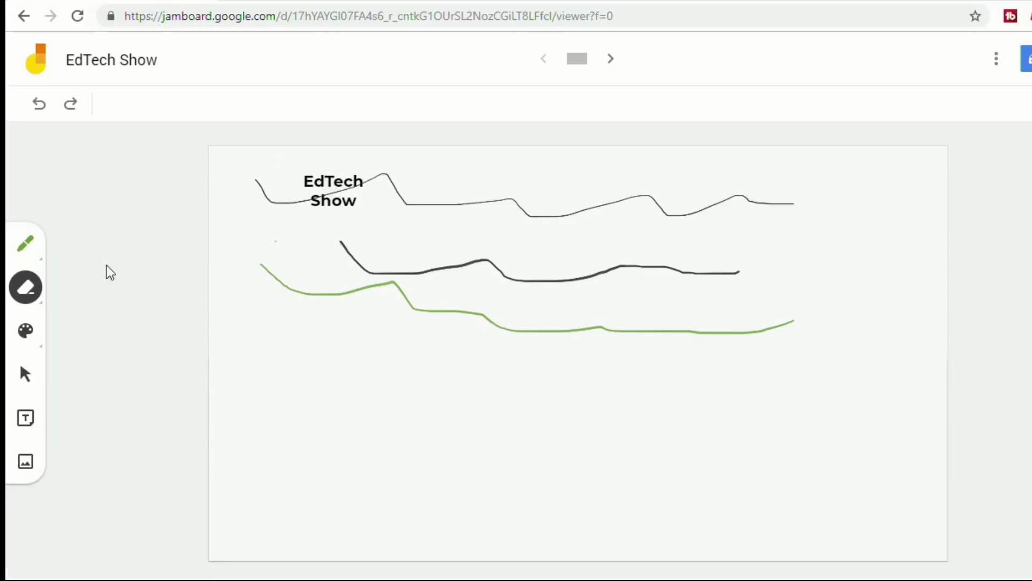
Step: Move the 'EdTech Show' note below the green line, enlarge it and tilt it slightly
click(27, 375)
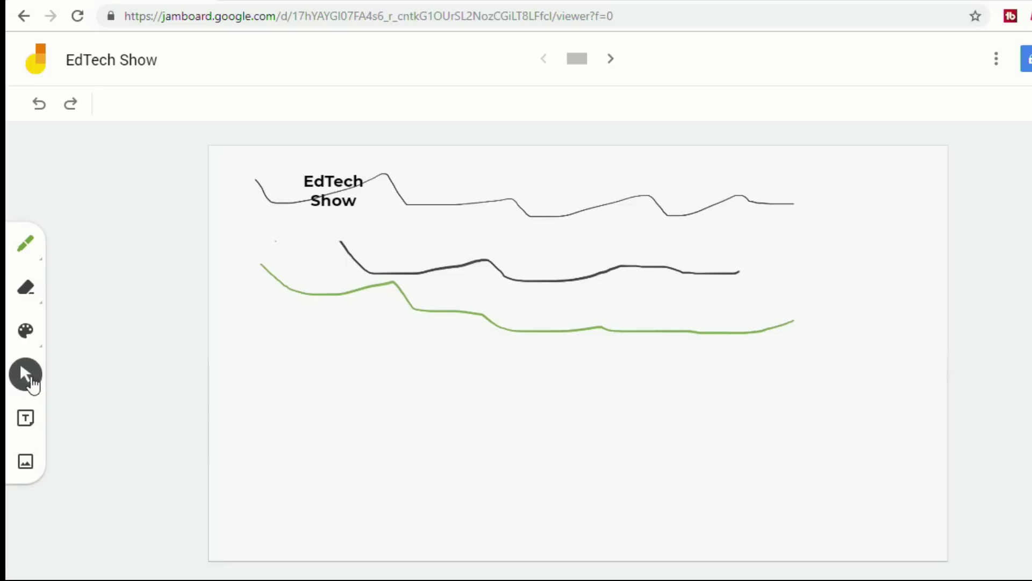
drag(316, 191, 362, 394)
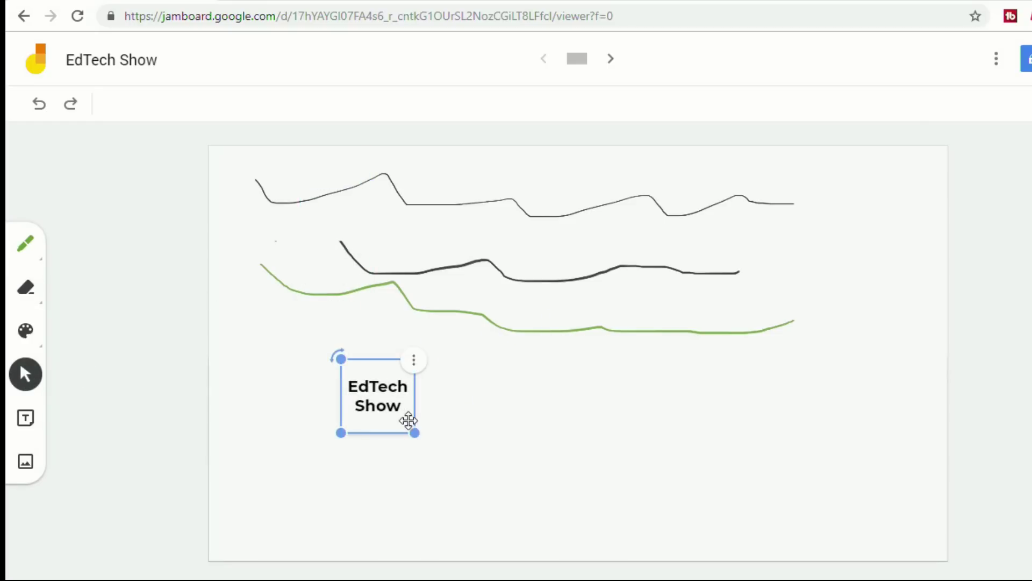
click(417, 449)
click(408, 432)
drag(413, 431, 535, 455)
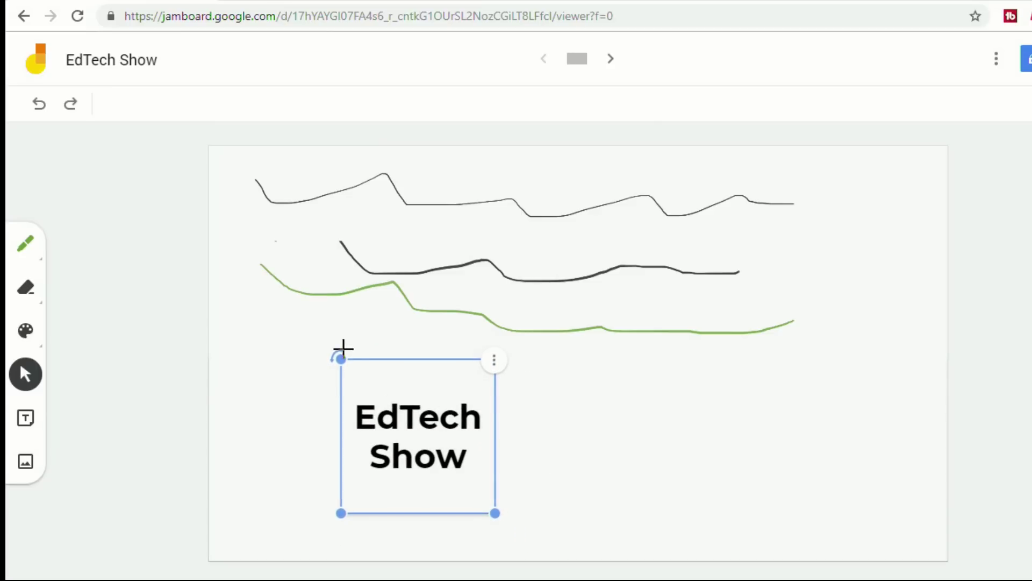
mouse_move(335, 357)
mouse_down()
mouse_move(311, 392)
mouse_move(310, 430)
mouse_move(316, 364)
mouse_move(422, 315)
mouse_move(332, 342)
mouse_up()
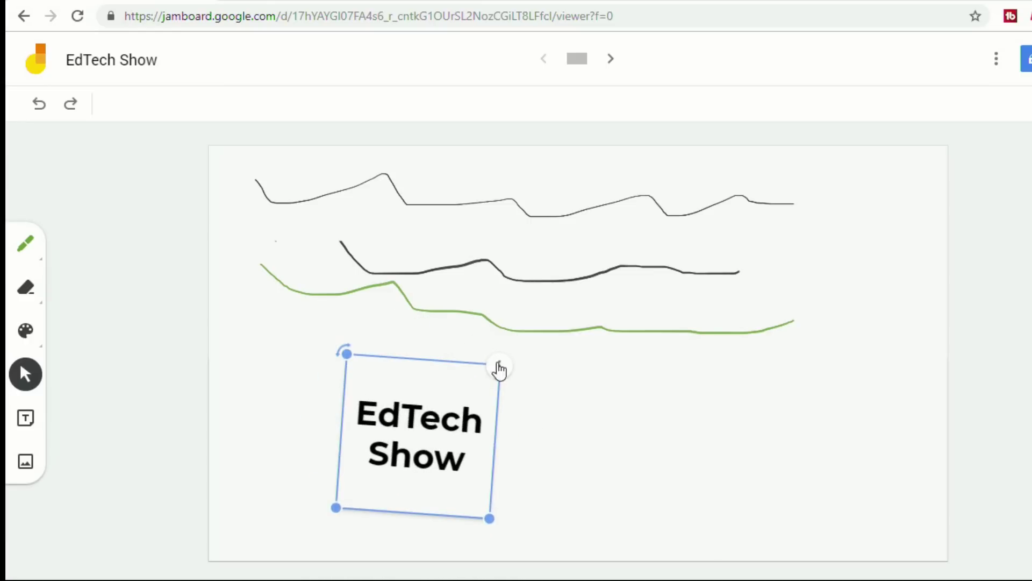
Step: Duplicate the note and drag the copy to the right of the original
click(500, 368)
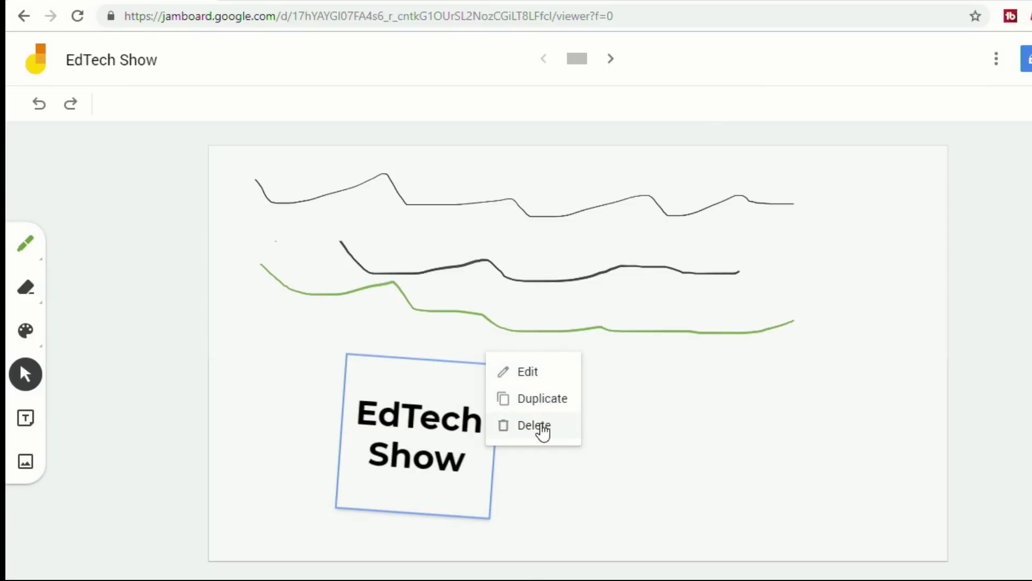
click(544, 407)
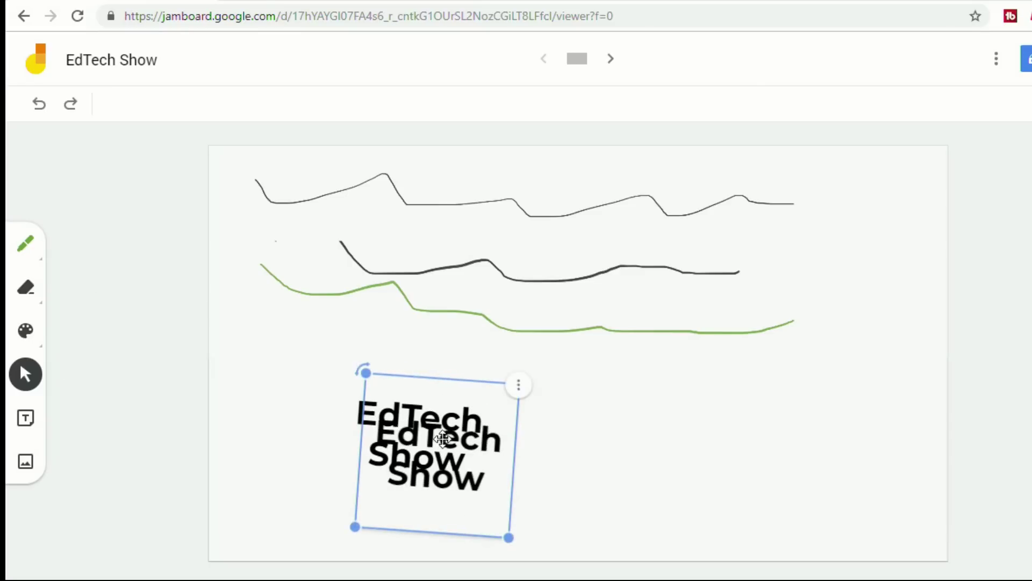
drag(445, 433, 604, 405)
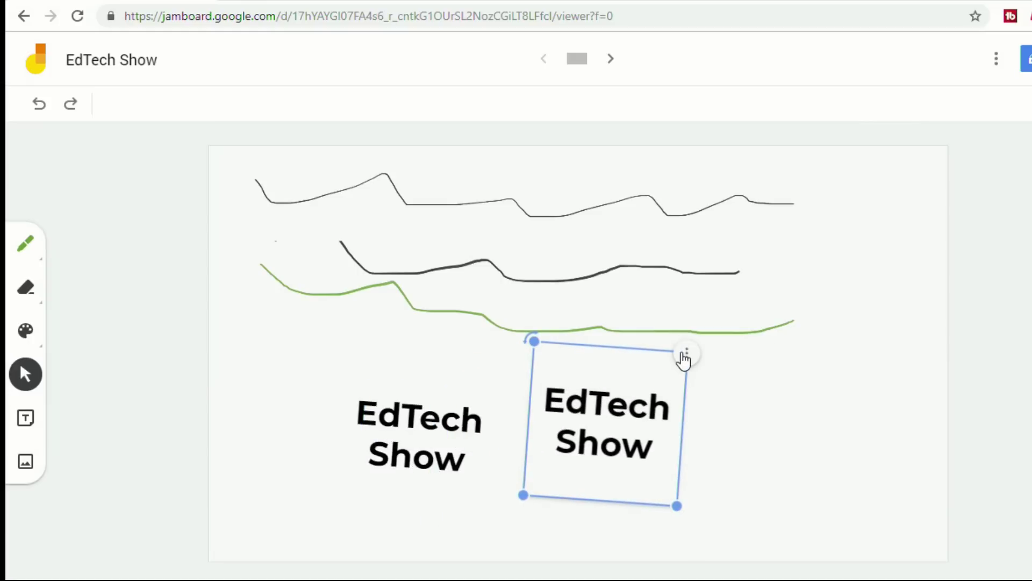
Step: Make the copied note yellow, enlarge it at the top right, then bring up the eraser's Clear board option
click(687, 353)
click(697, 360)
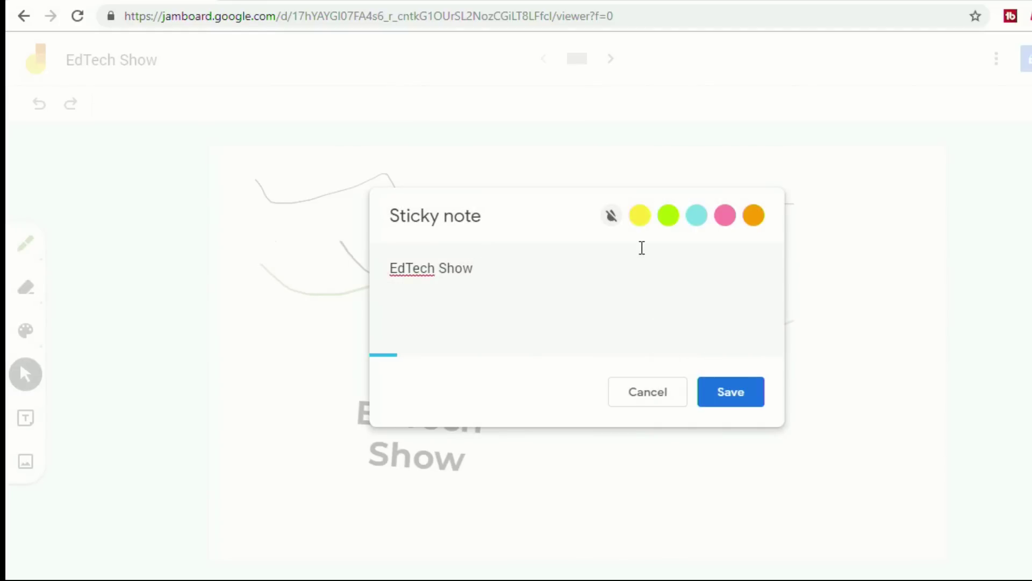
click(640, 215)
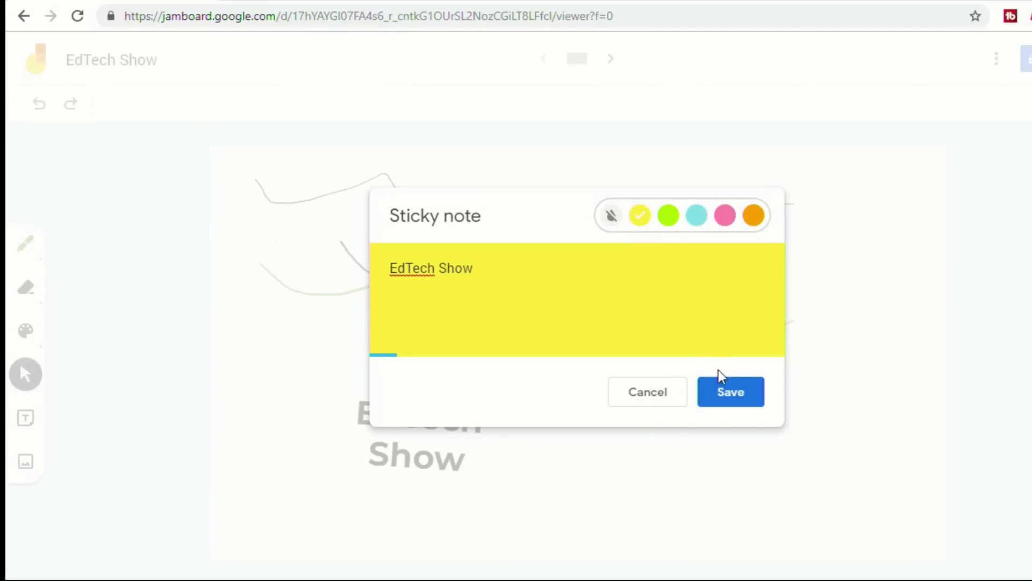
click(728, 389)
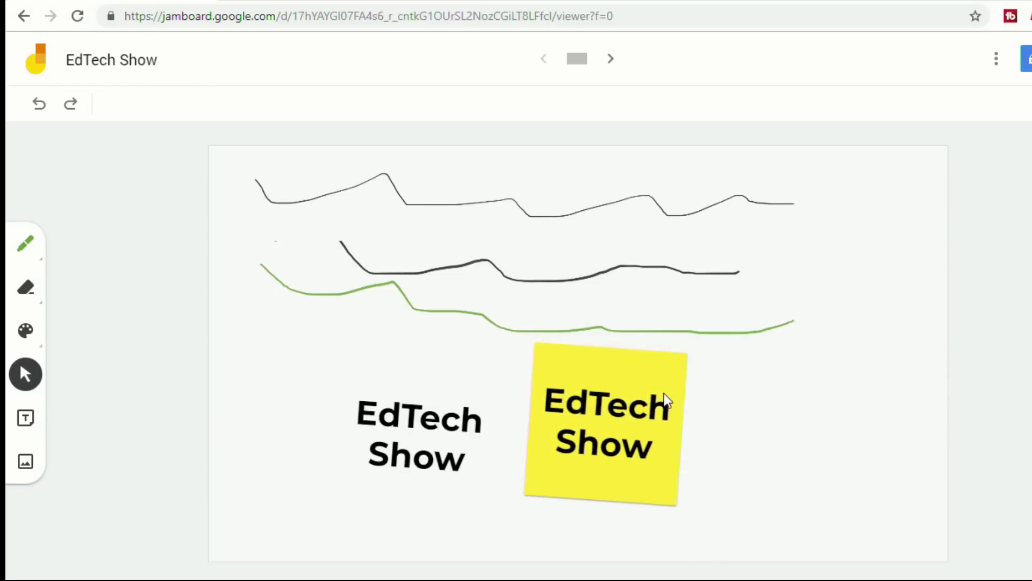
drag(615, 404, 838, 226)
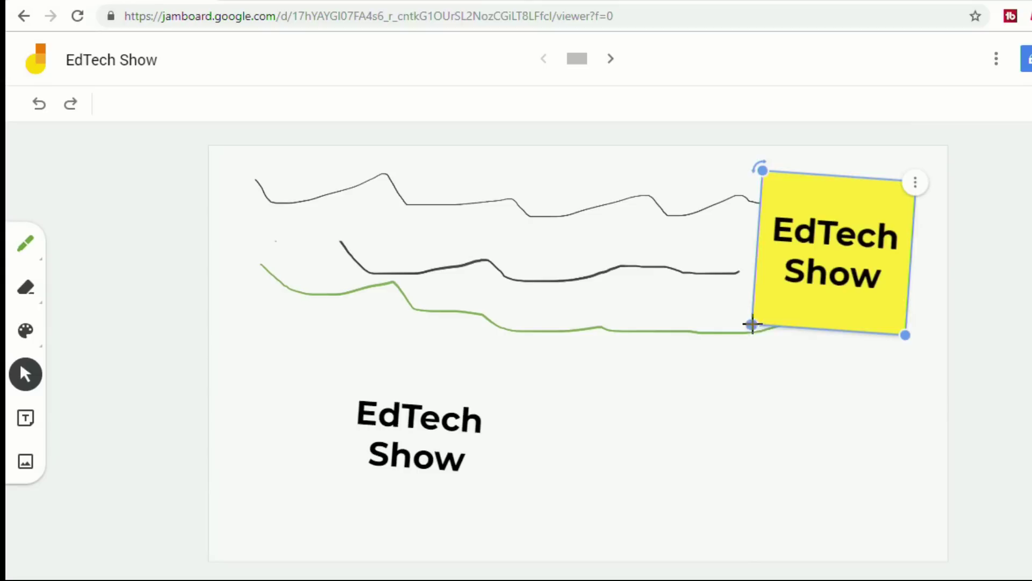
drag(752, 324, 702, 368)
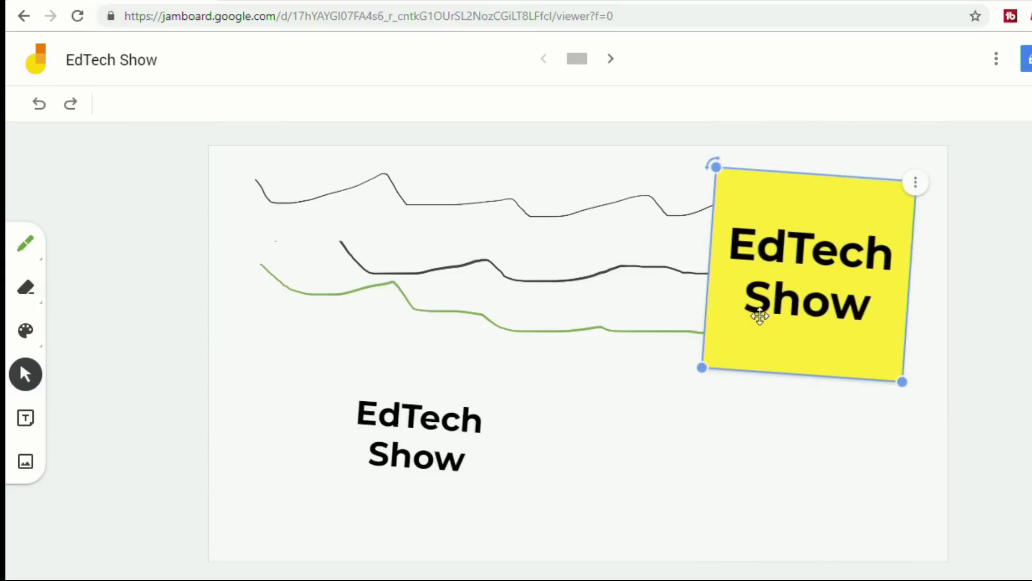
click(607, 349)
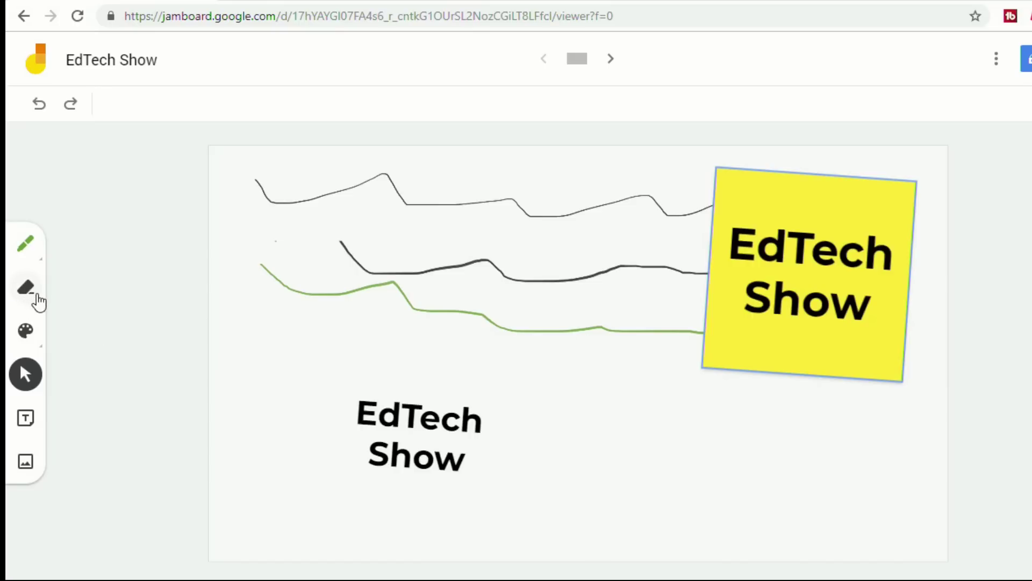
click(37, 296)
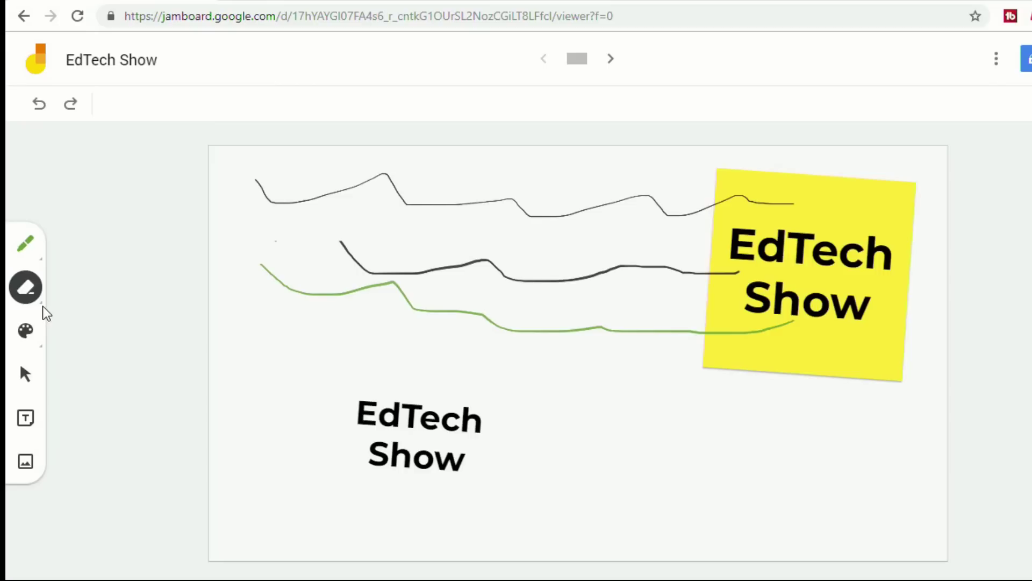
click(41, 306)
Step: Clear the board and insert the first two-circle 'Venn Diagram' image from Google Image Search
click(99, 295)
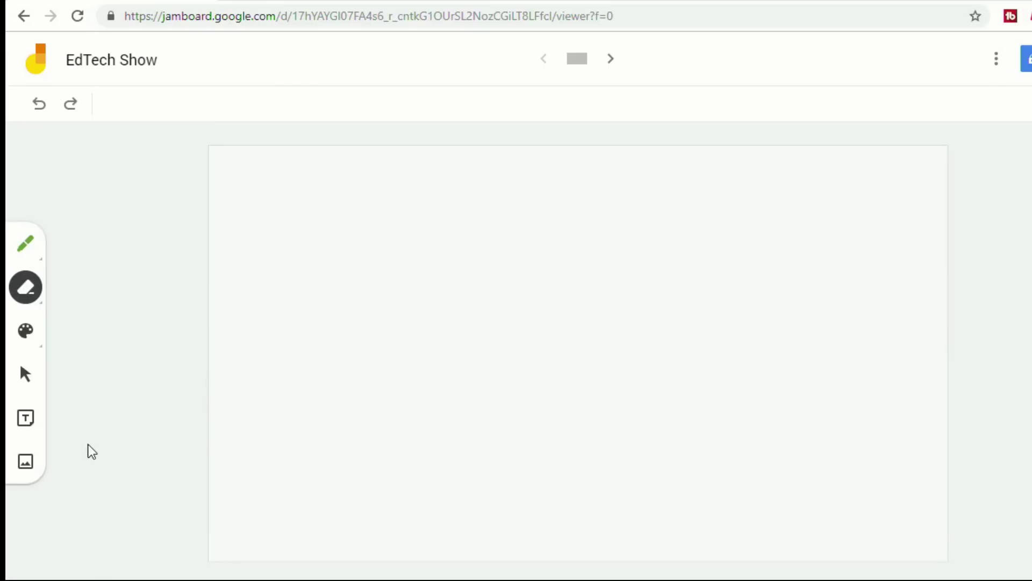
click(28, 466)
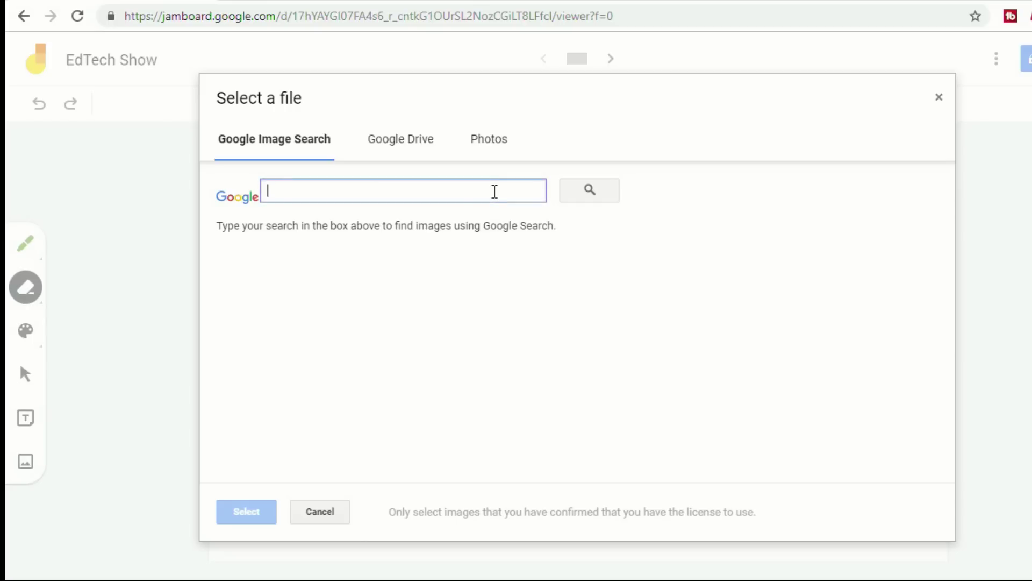
text(Venn D)
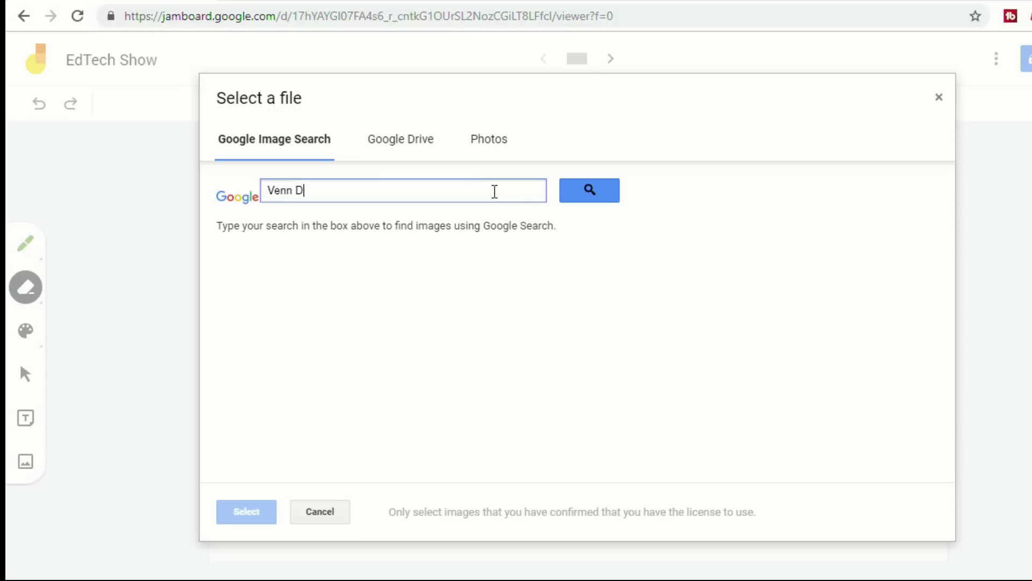
text(iagram)
key(Return)
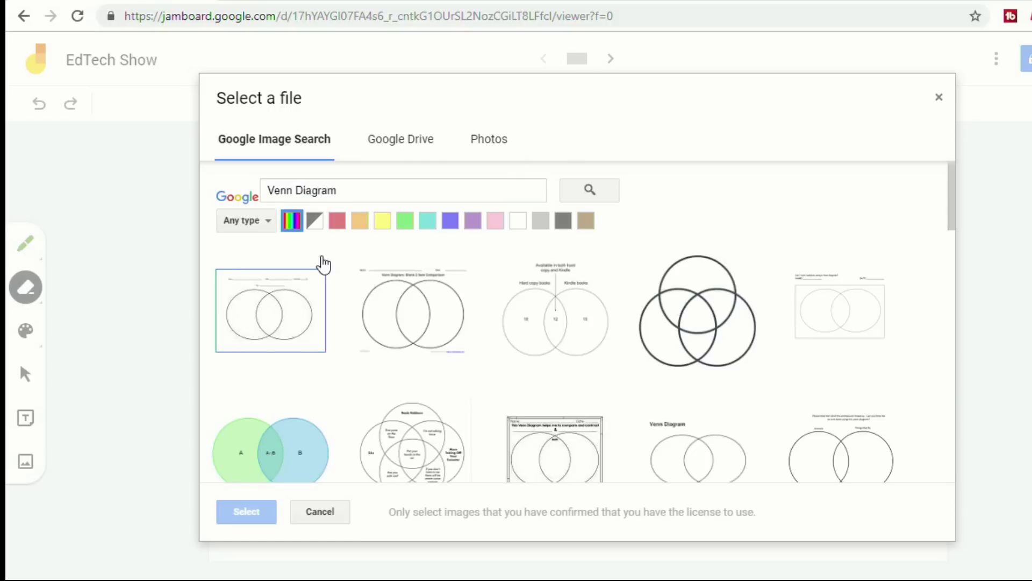
click(305, 282)
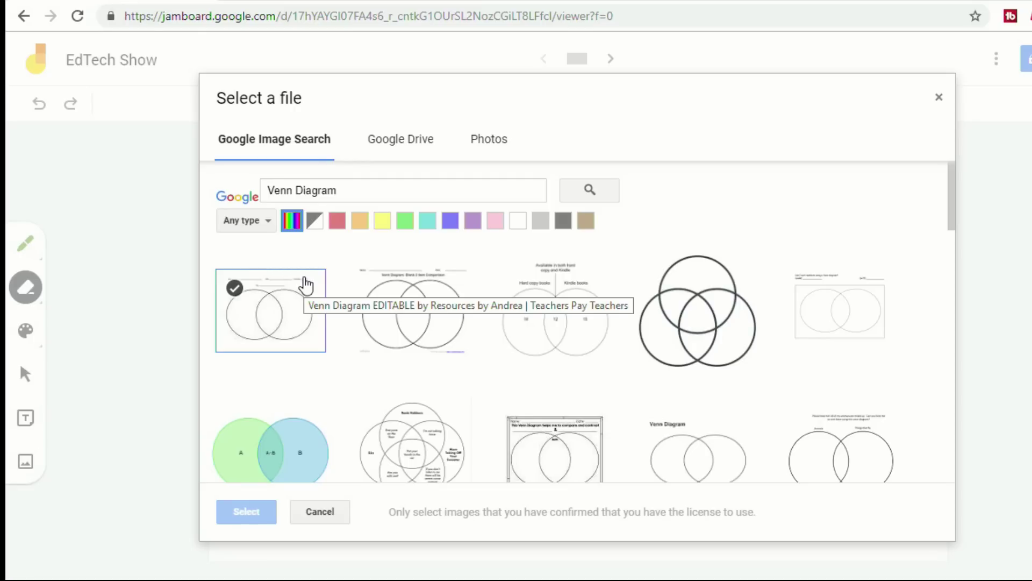
click(298, 318)
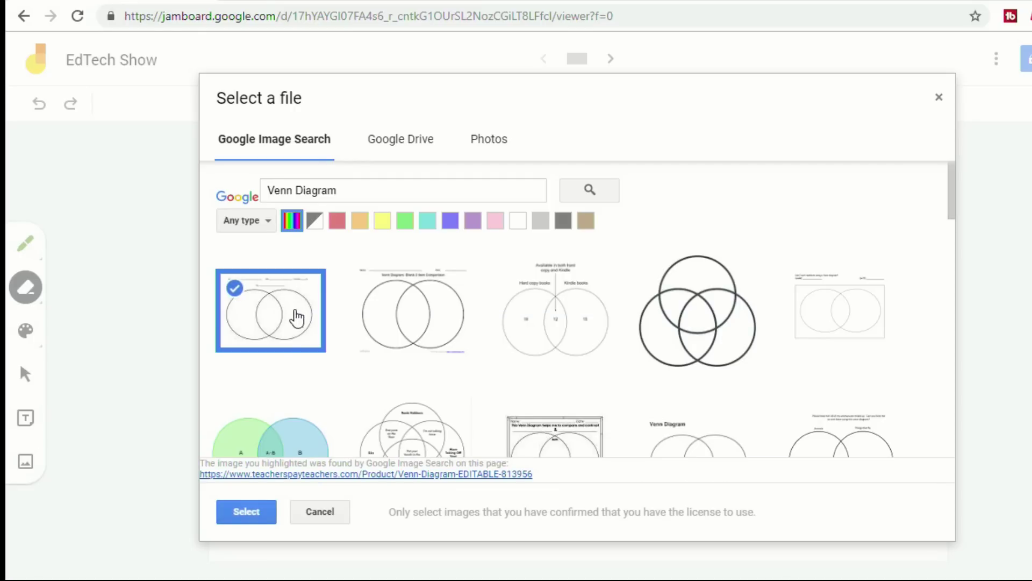
click(247, 511)
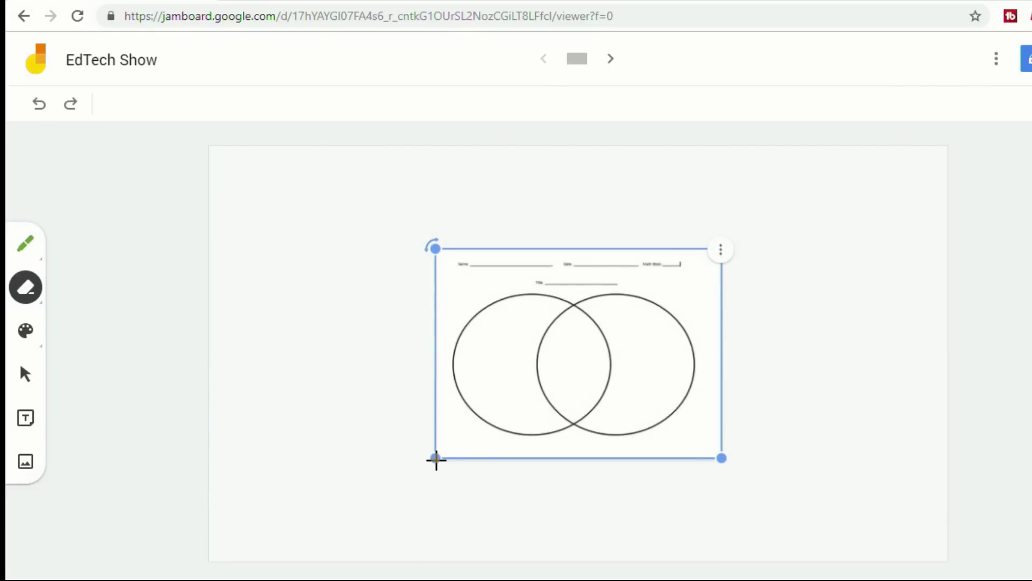
Step: Stretch the Venn image by its corners and shift it up until both circles fill the frame
drag(436, 460, 166, 551)
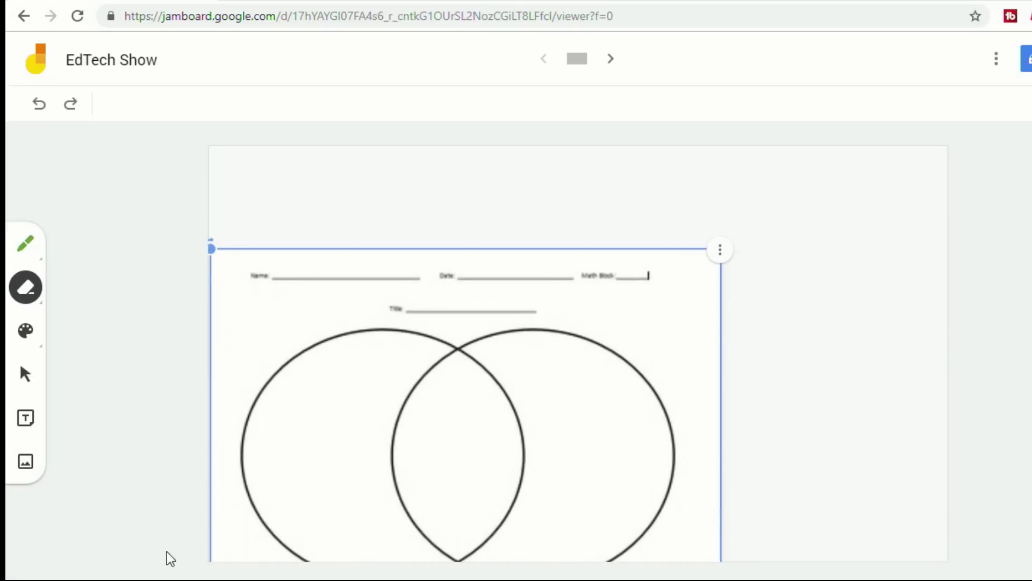
drag(538, 364, 522, 196)
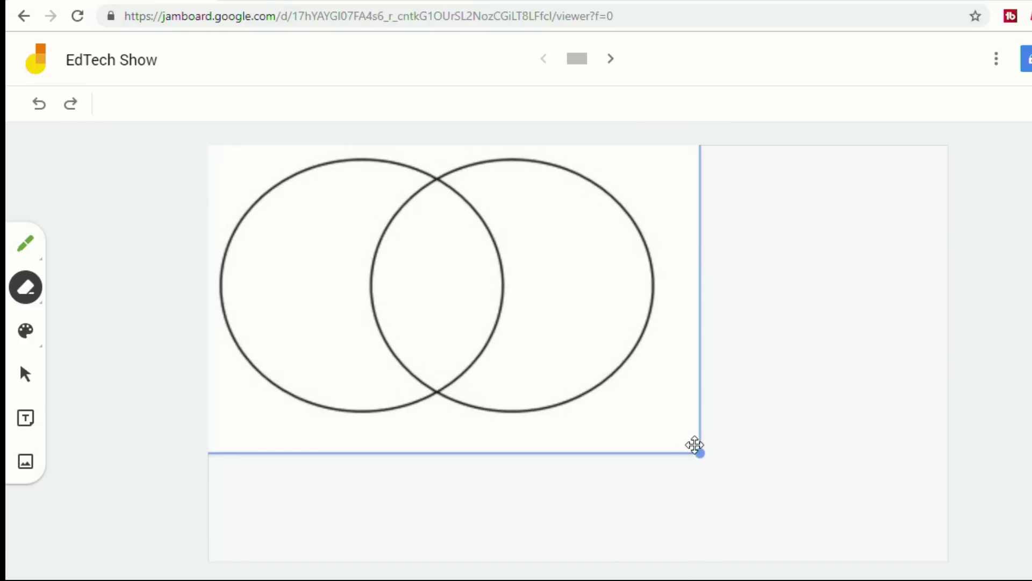
drag(699, 451, 1022, 578)
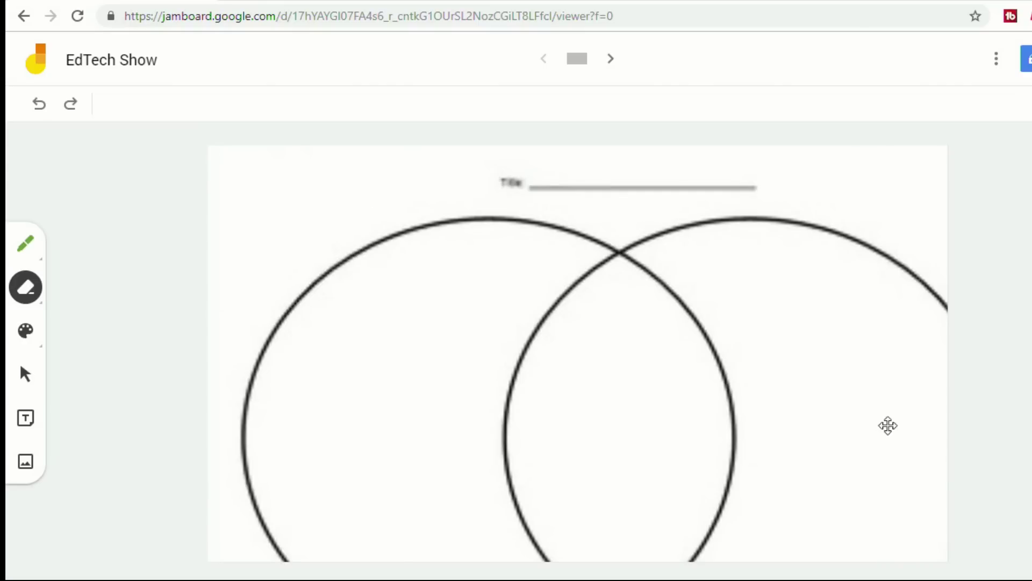
drag(823, 414, 779, 366)
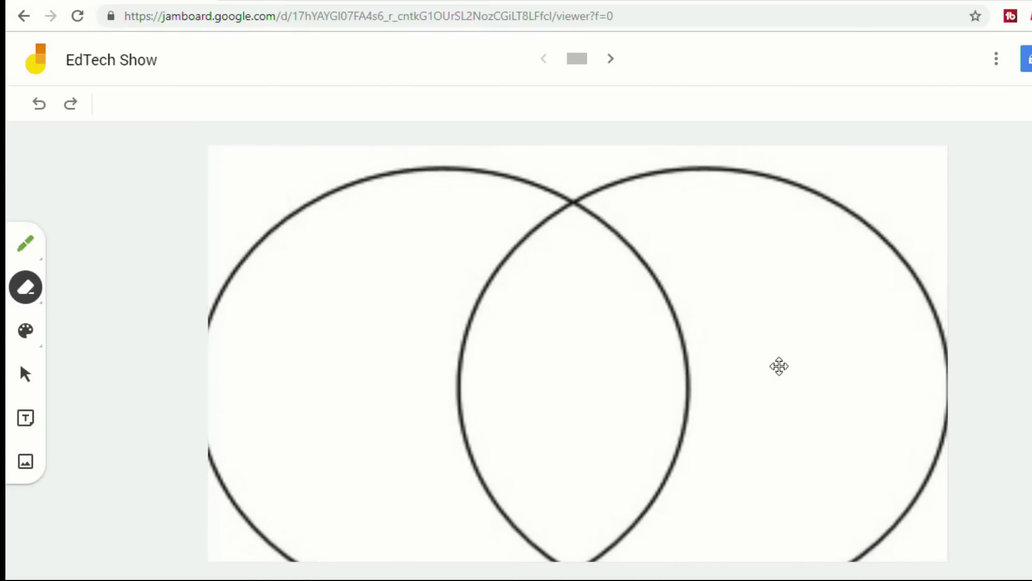
Step: Add yellow sticky notes '1', '2' and '3' along the top of the Venn diagram
click(25, 422)
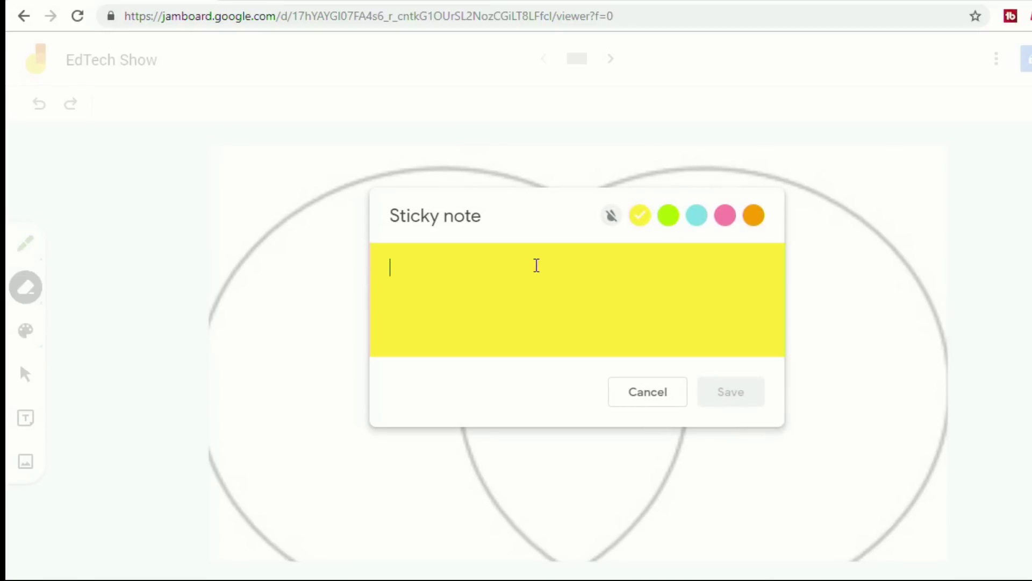
text(1)
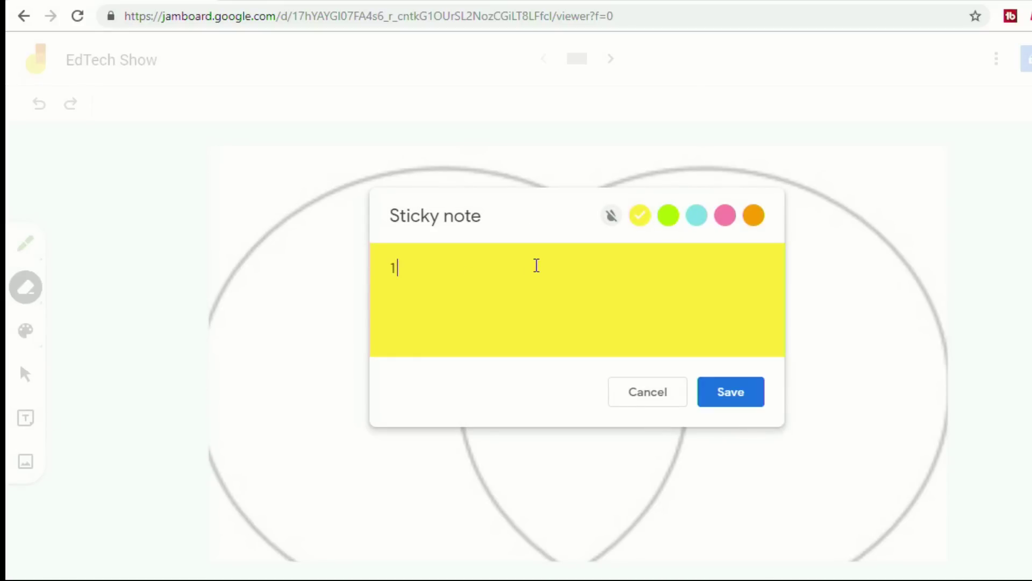
click(727, 391)
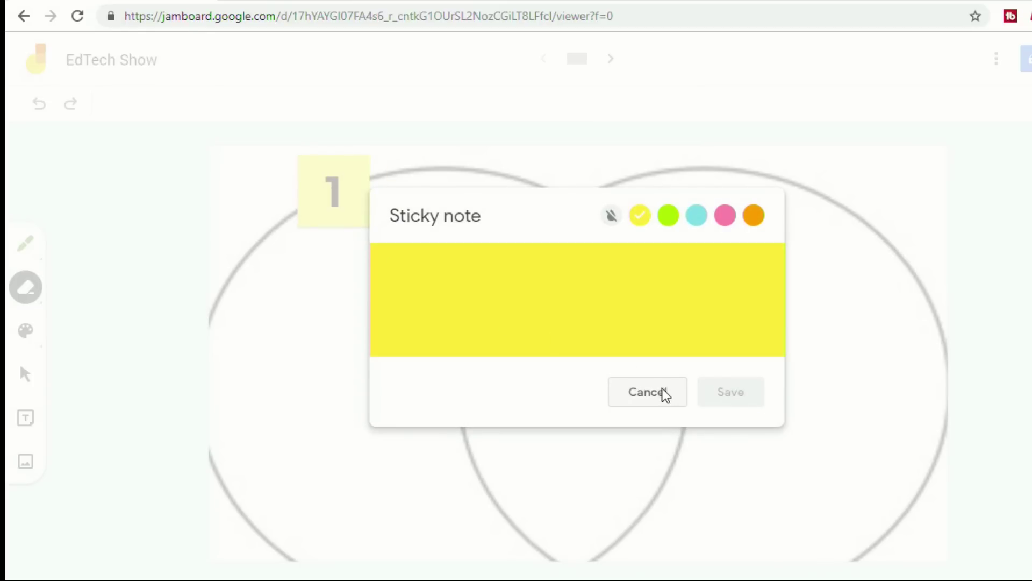
text(2)
click(731, 390)
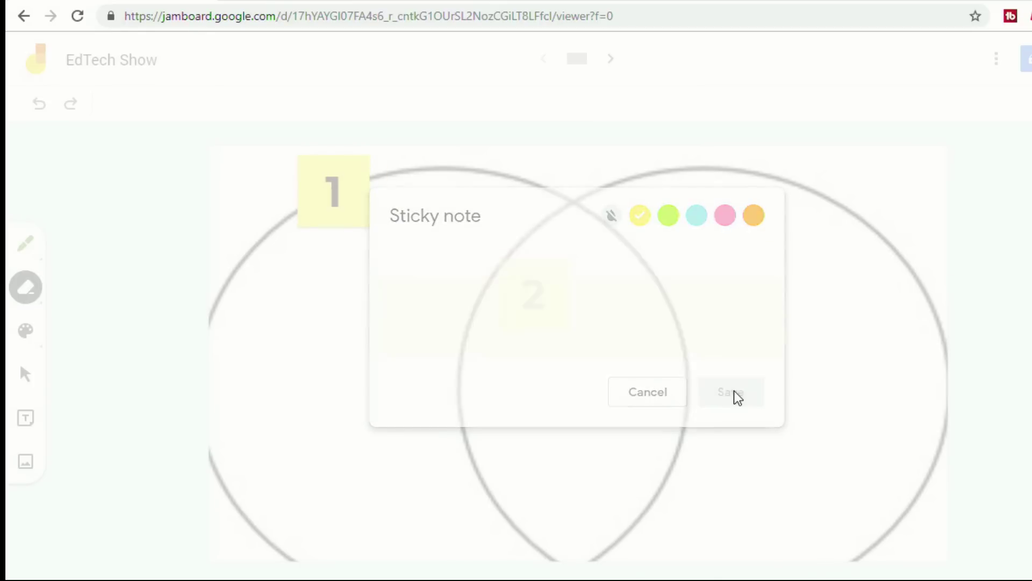
text(3)
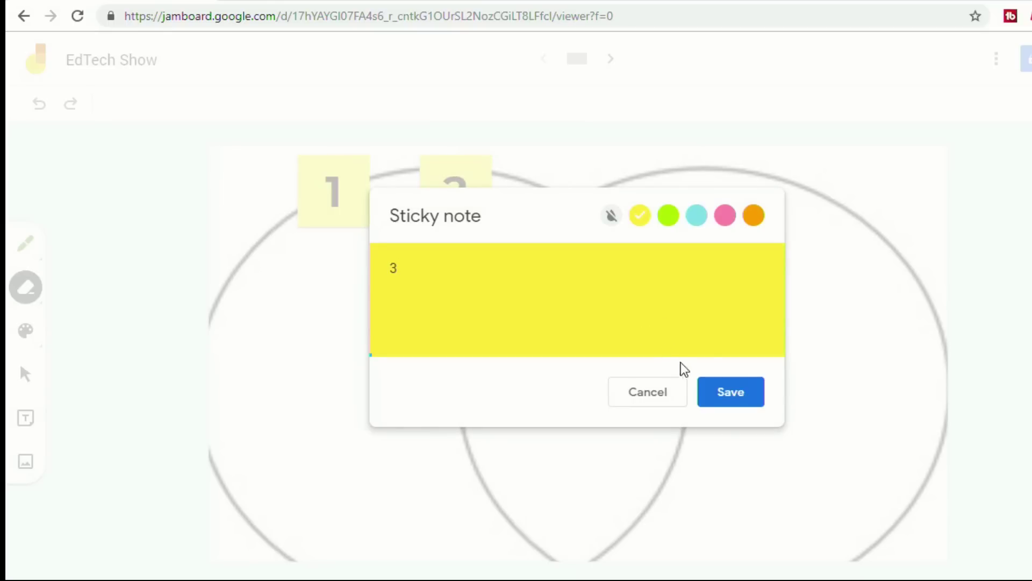
click(726, 389)
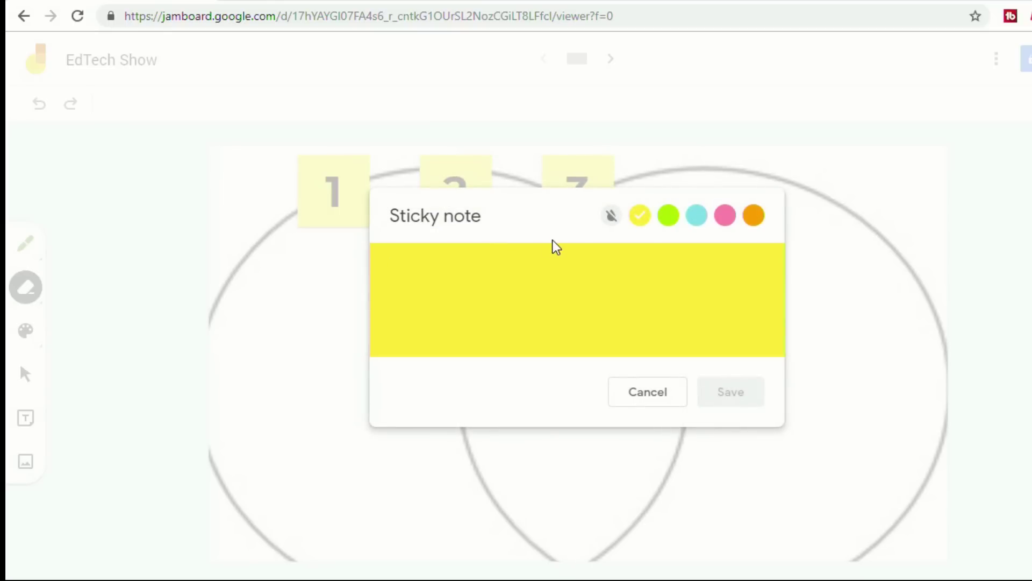
click(640, 394)
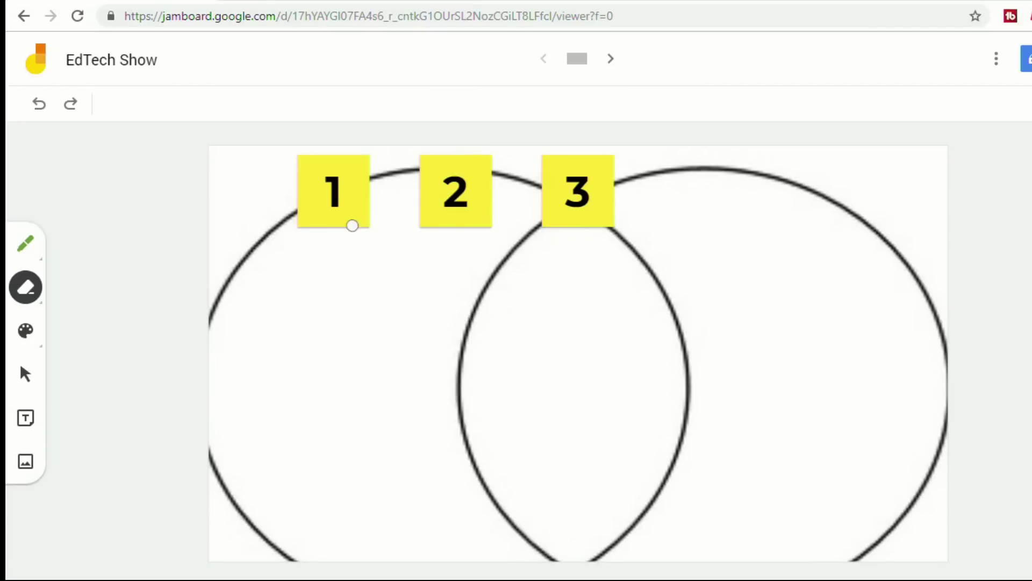
Step: Move sticky note 1 into the left circle, note 3 into the right circle and note 2 into the overlap
click(25, 375)
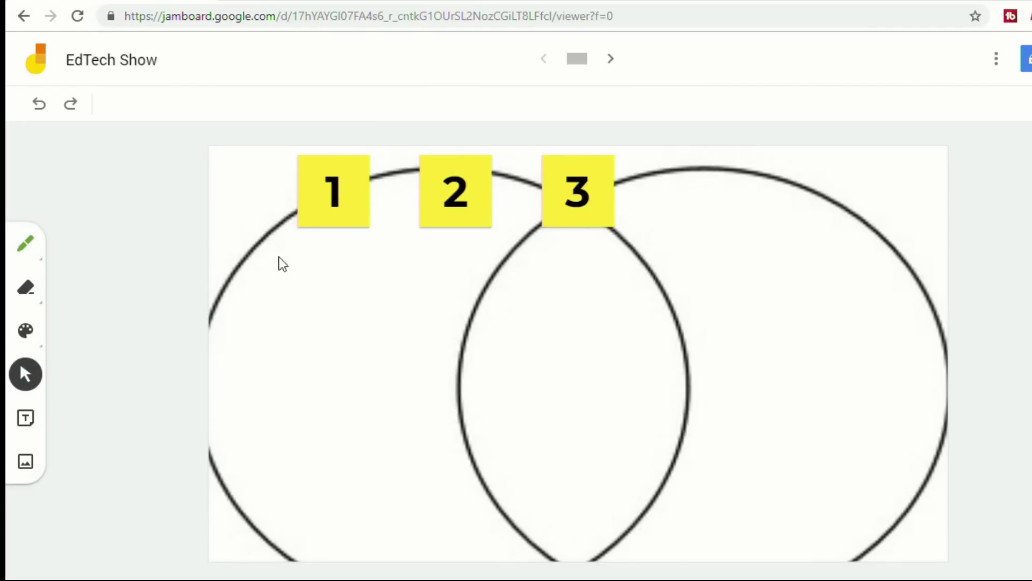
drag(334, 199, 324, 304)
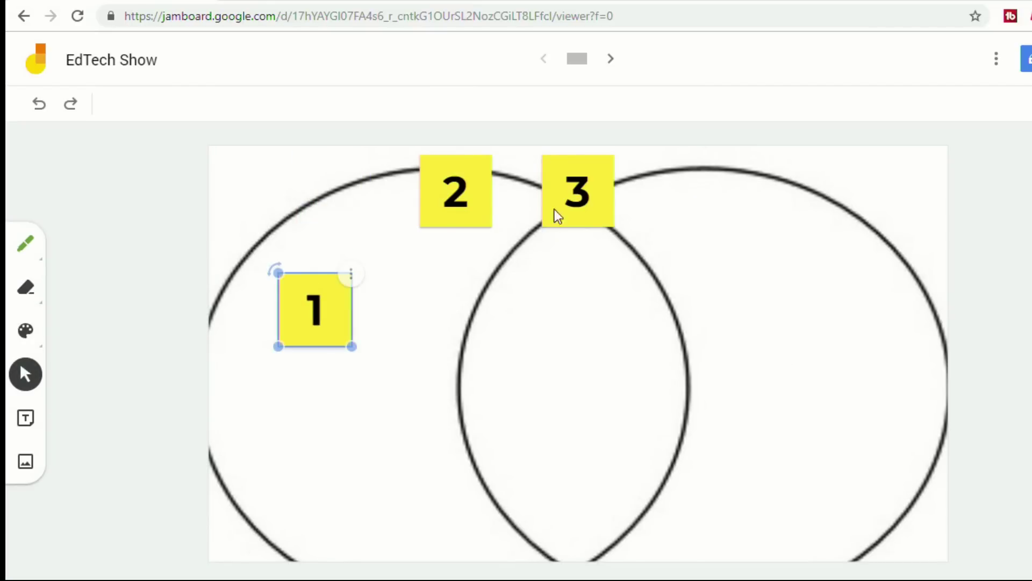
drag(578, 191, 792, 282)
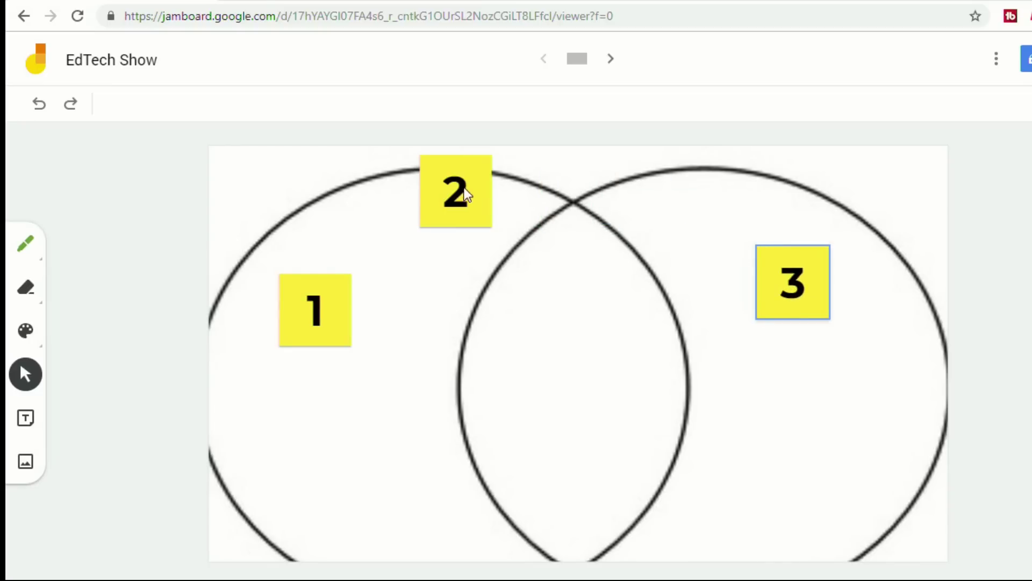
drag(461, 196, 571, 354)
click(25, 288)
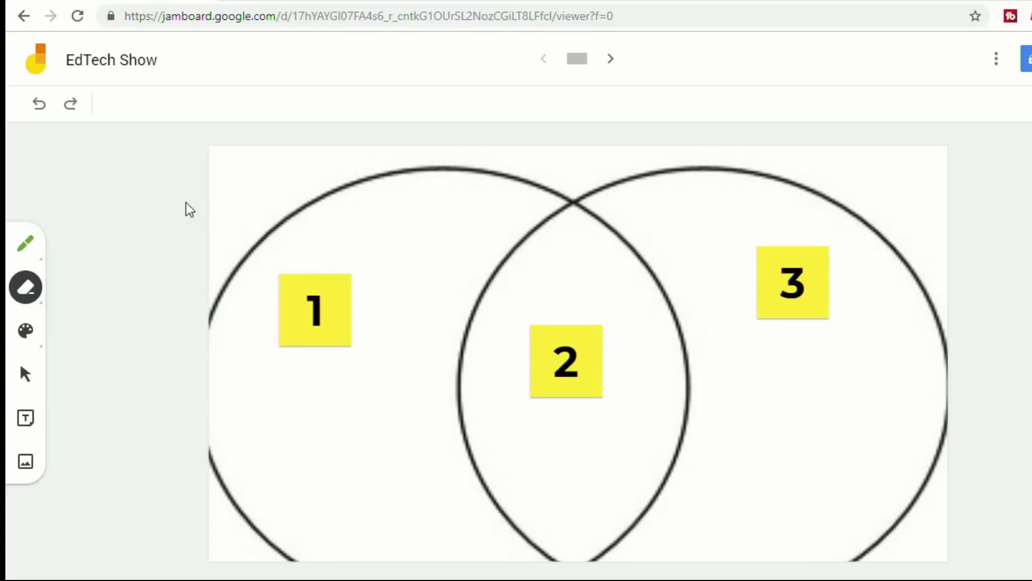
Step: Add a new blank frame right after the Venn diagram frame in the frame bar
click(580, 58)
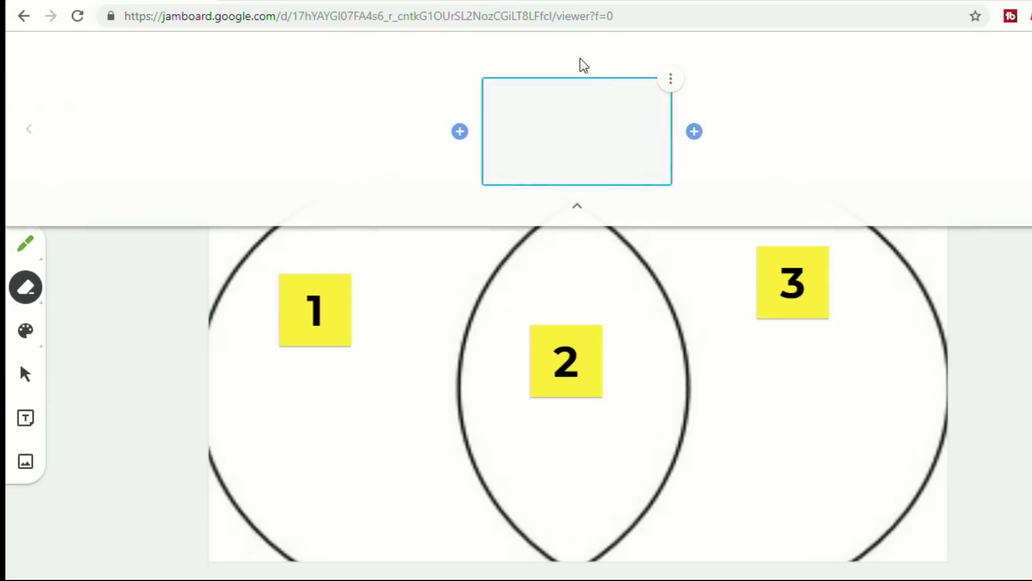
click(697, 137)
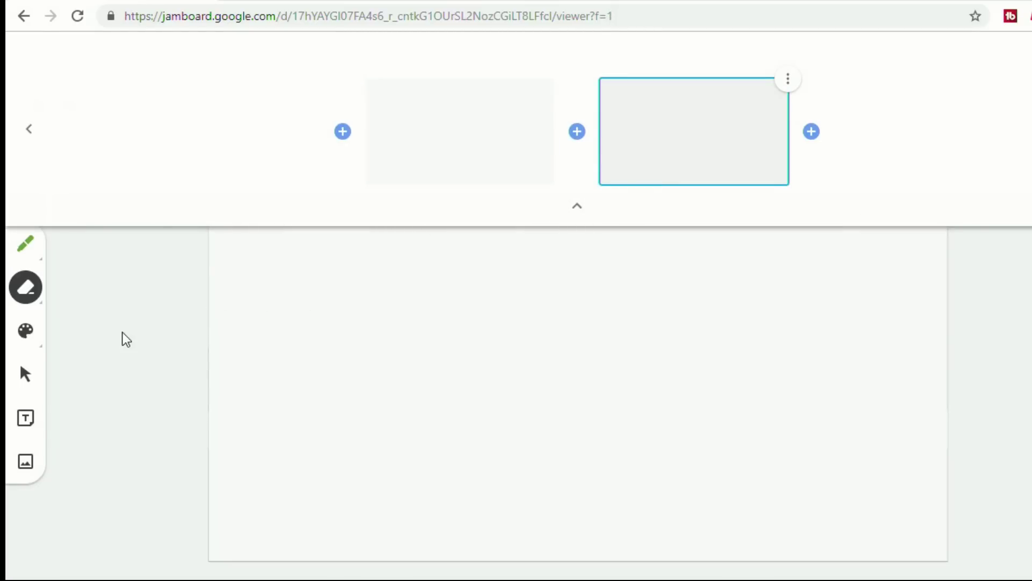
click(121, 332)
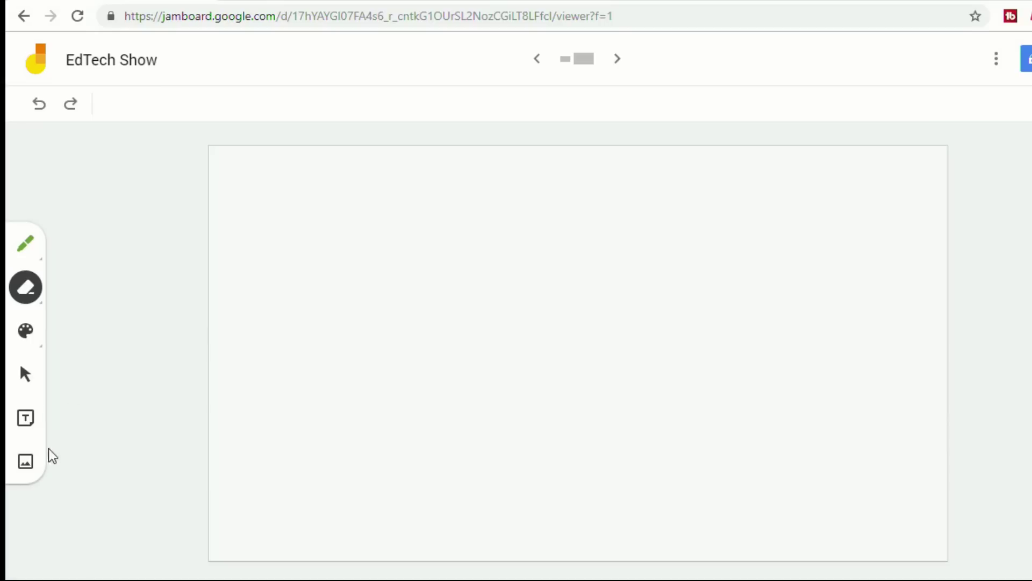
Step: Search images for 'paris' and insert the first Eiffel Tower photo onto the blank frame
click(26, 464)
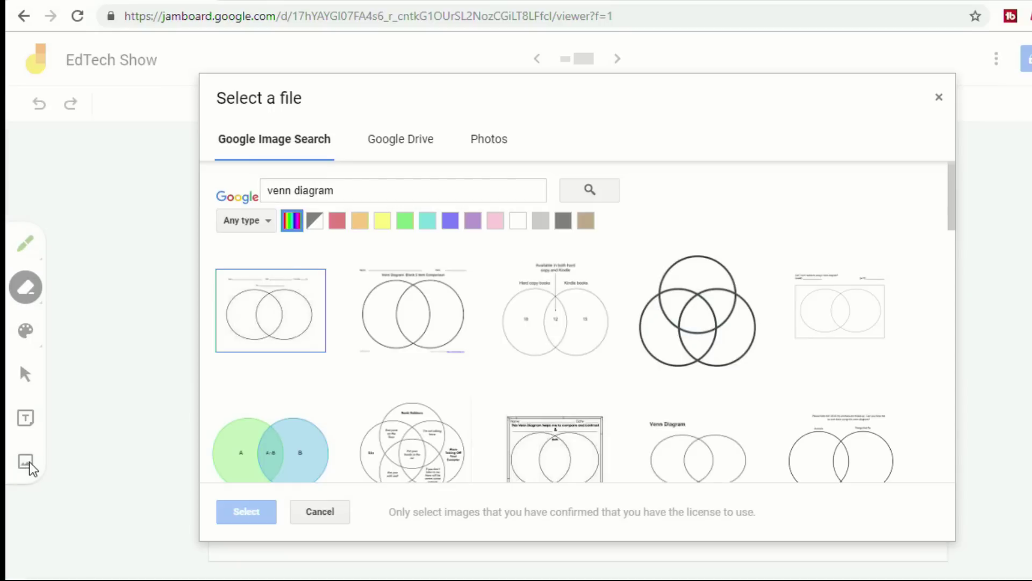
triple_click(420, 193)
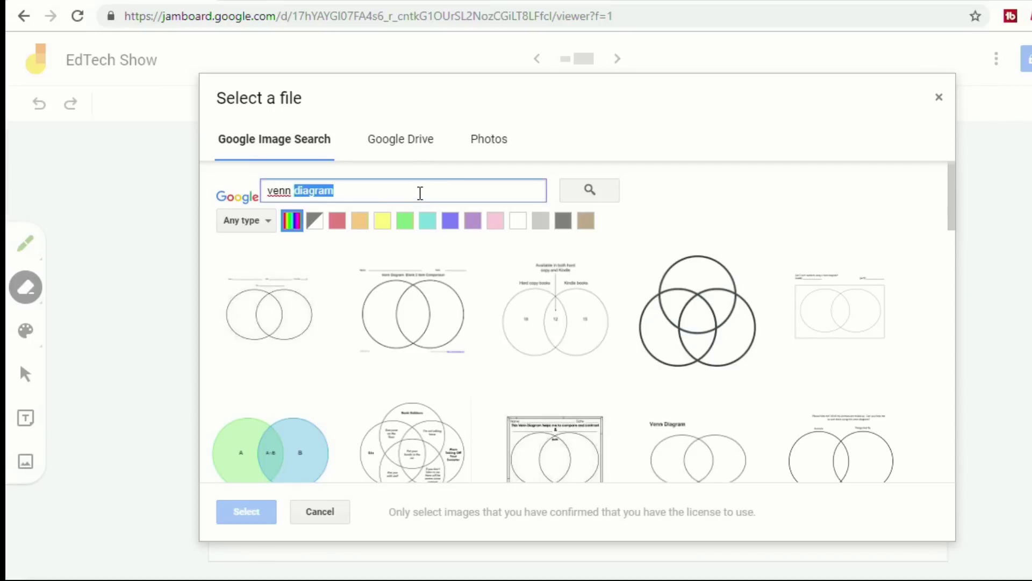
text(paris)
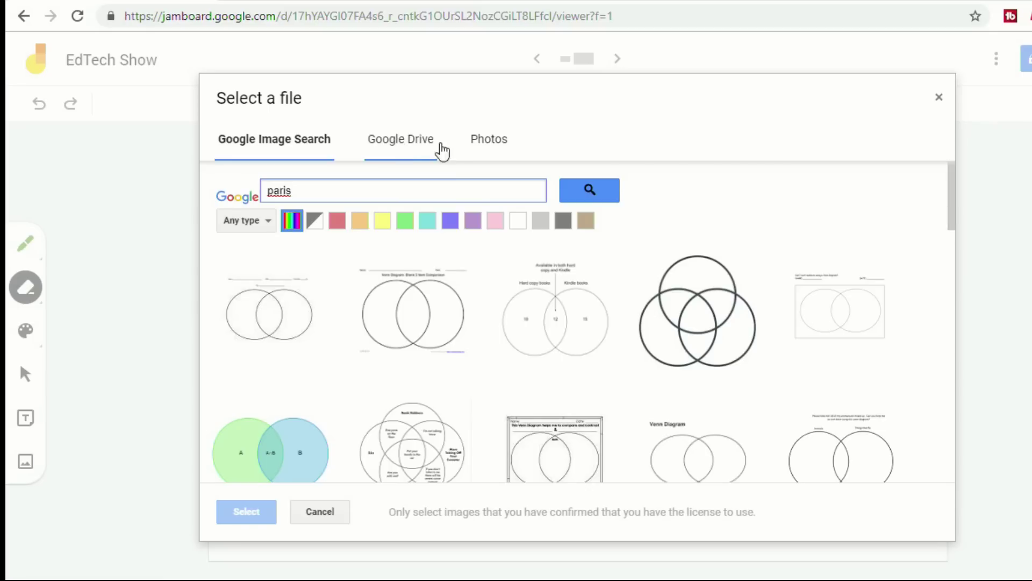
click(597, 192)
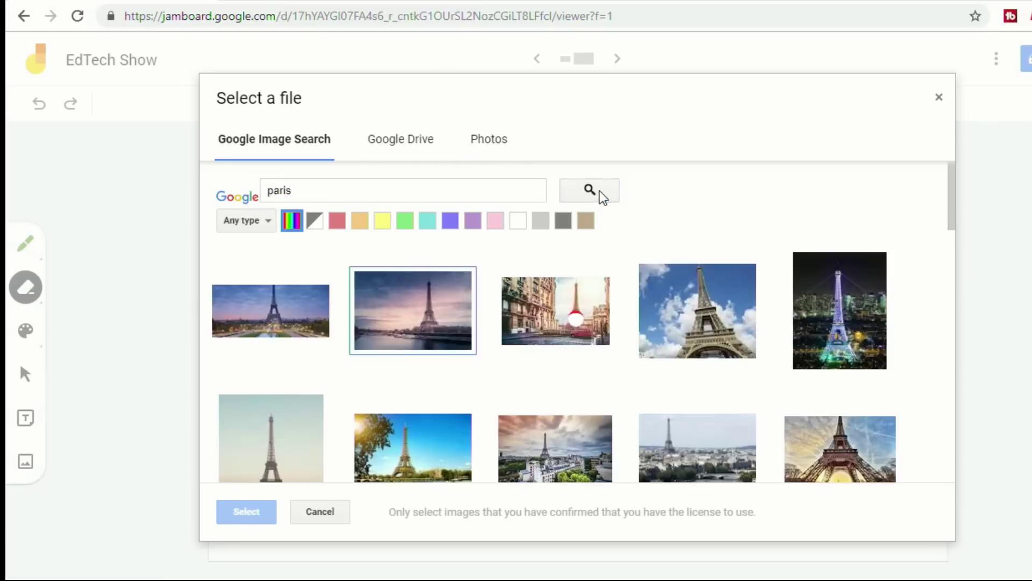
click(311, 316)
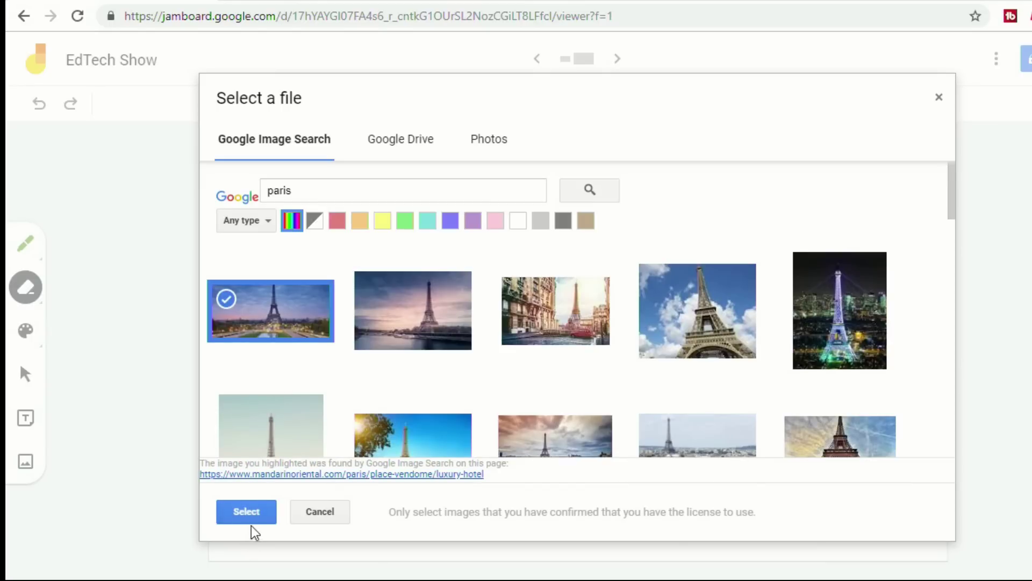
click(253, 515)
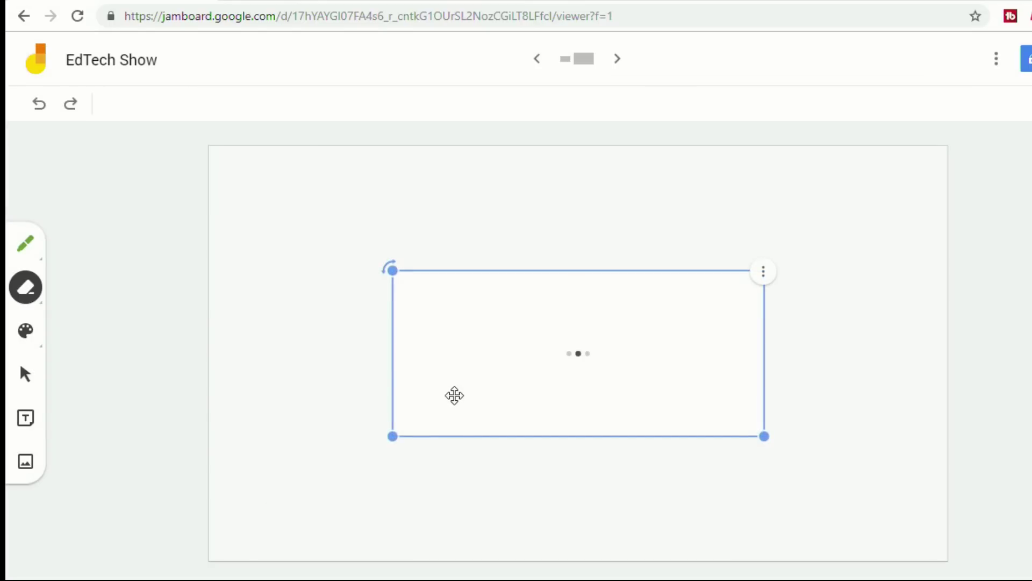
Step: Drag the Eiffel Tower photo to the top right, then with a red pen circle the tower and draw a line leftward
drag(554, 371, 725, 259)
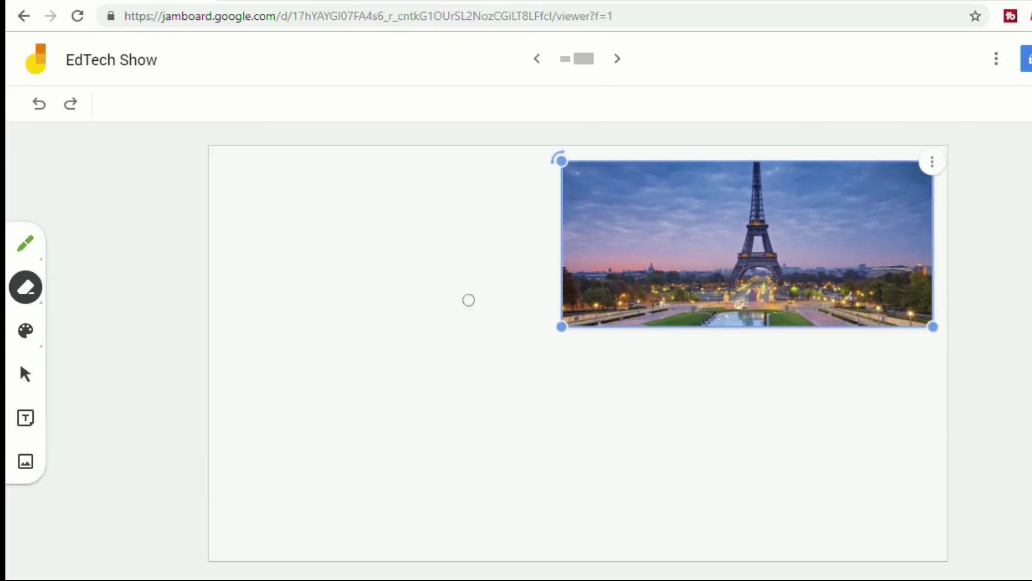
click(34, 249)
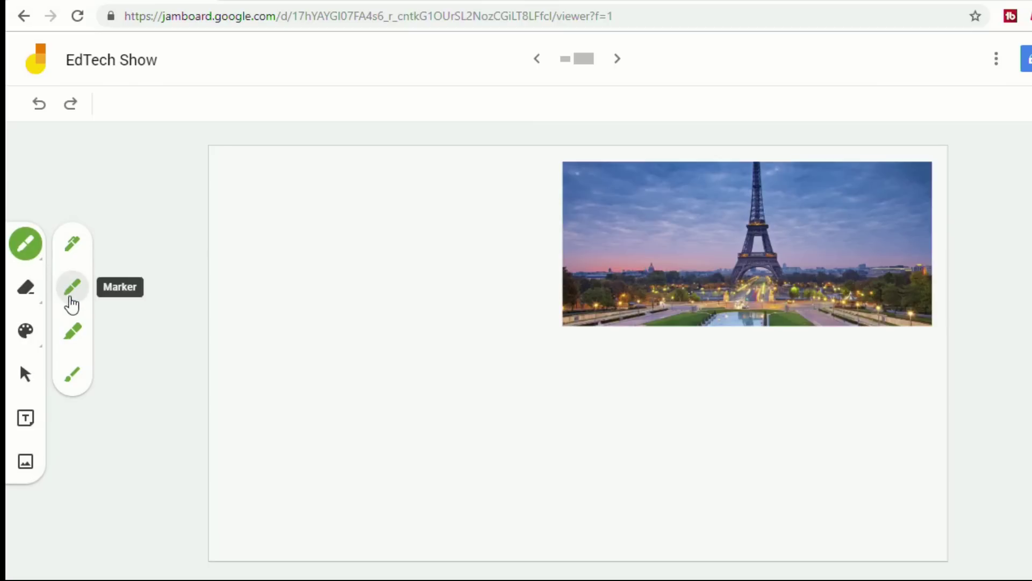
click(74, 243)
click(38, 337)
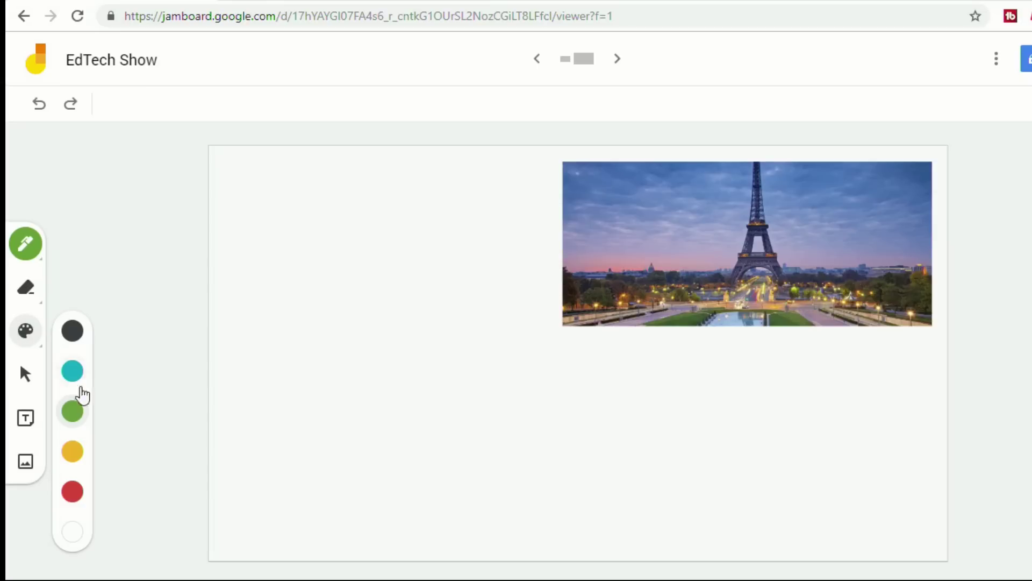
click(72, 491)
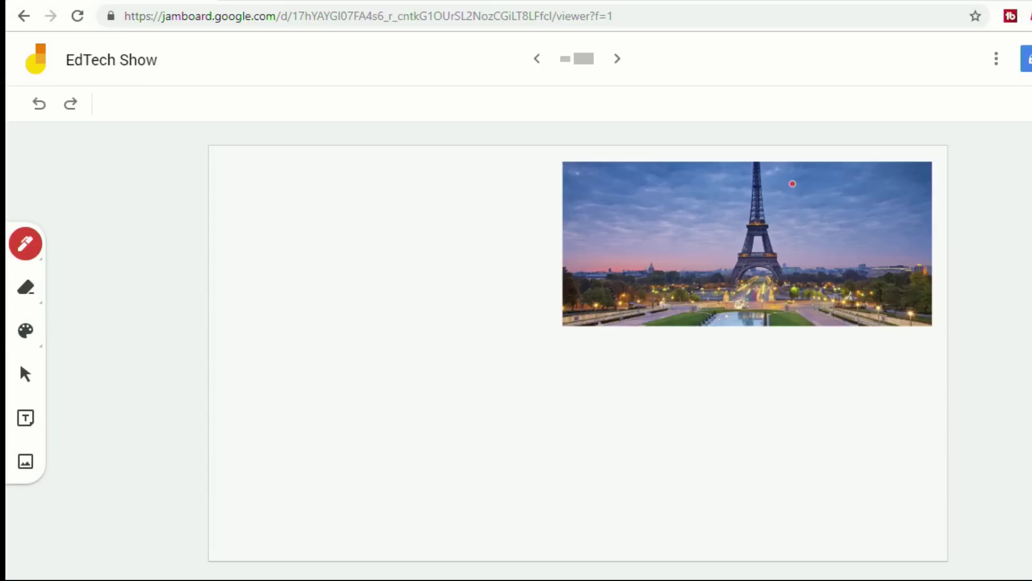
mouse_move(794, 180)
mouse_down()
mouse_move(738, 171)
mouse_move(715, 280)
mouse_move(821, 290)
mouse_move(805, 194)
mouse_move(774, 159)
mouse_up()
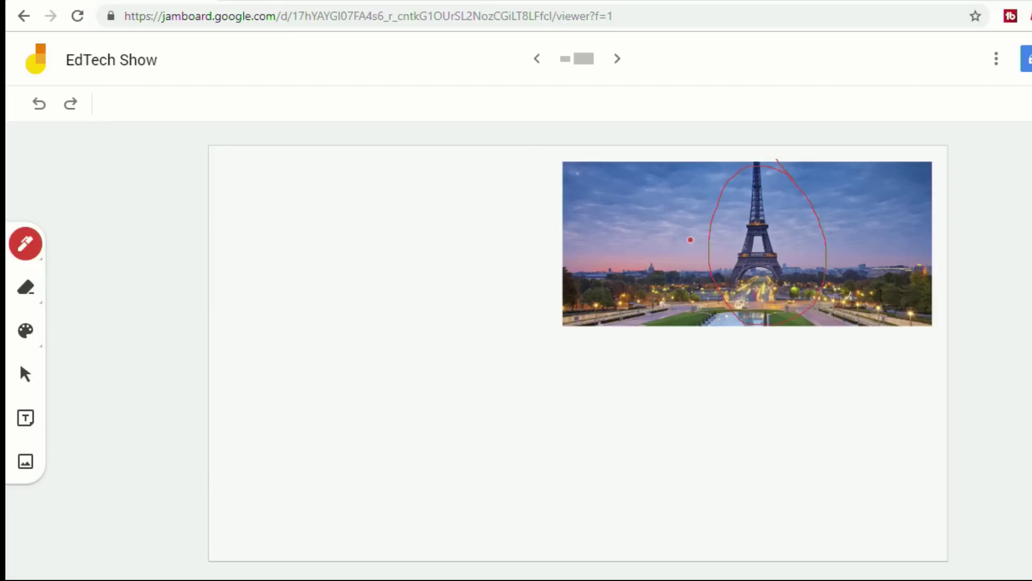
drag(713, 237, 437, 288)
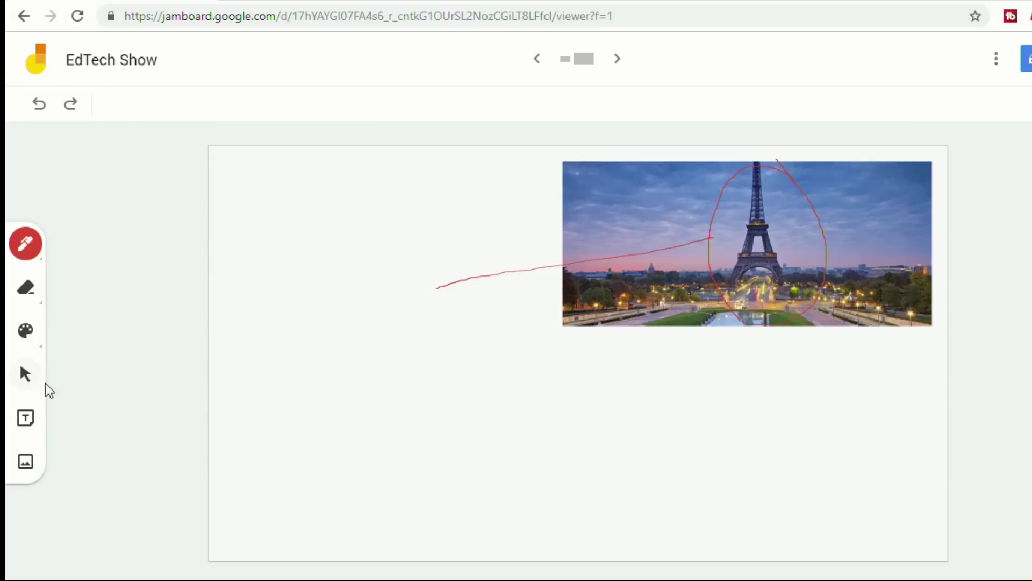
Step: Flip between the two frames, ending on the Venn diagram frame, and bring up the Share settings
click(533, 60)
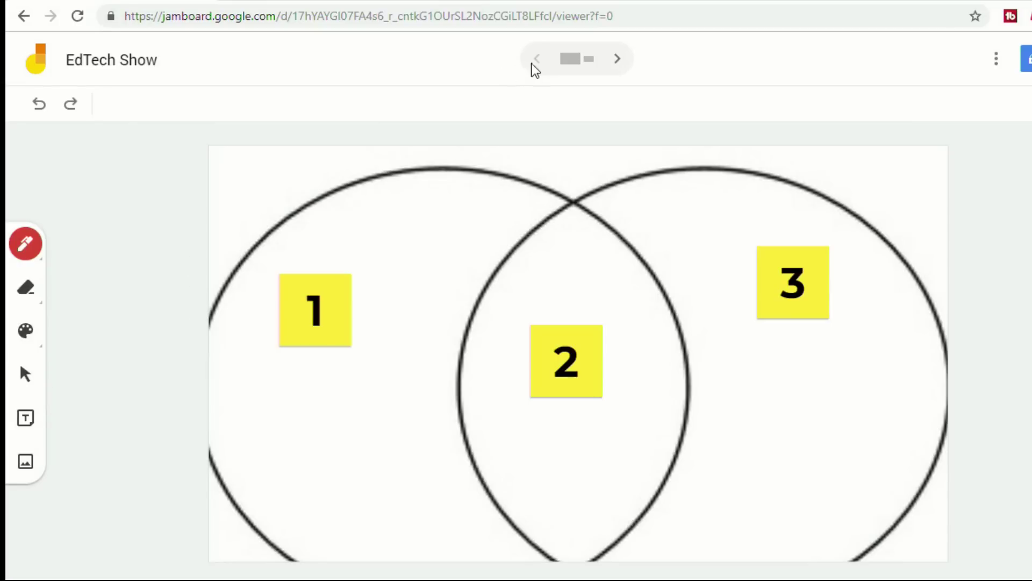
click(618, 60)
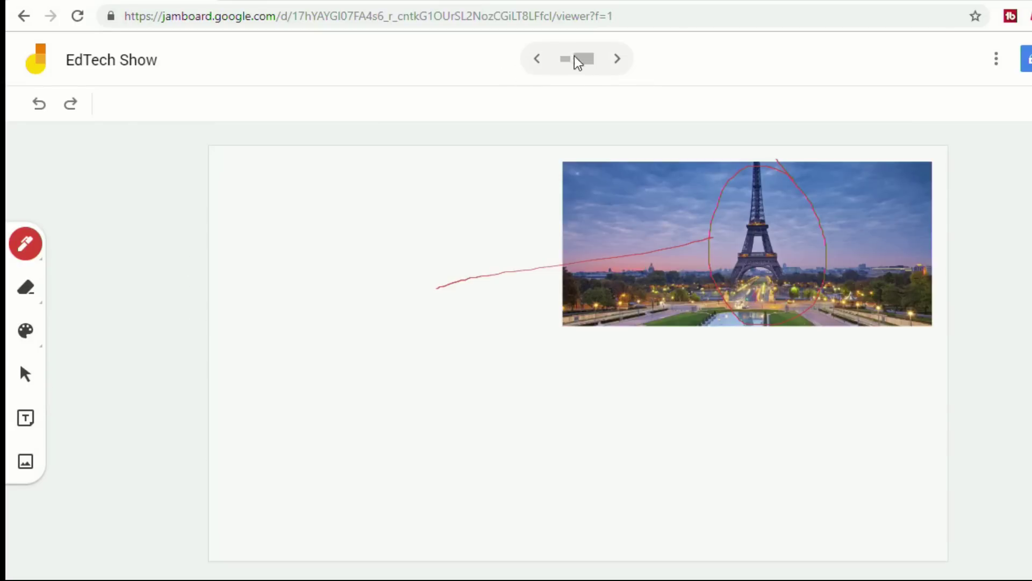
click(541, 63)
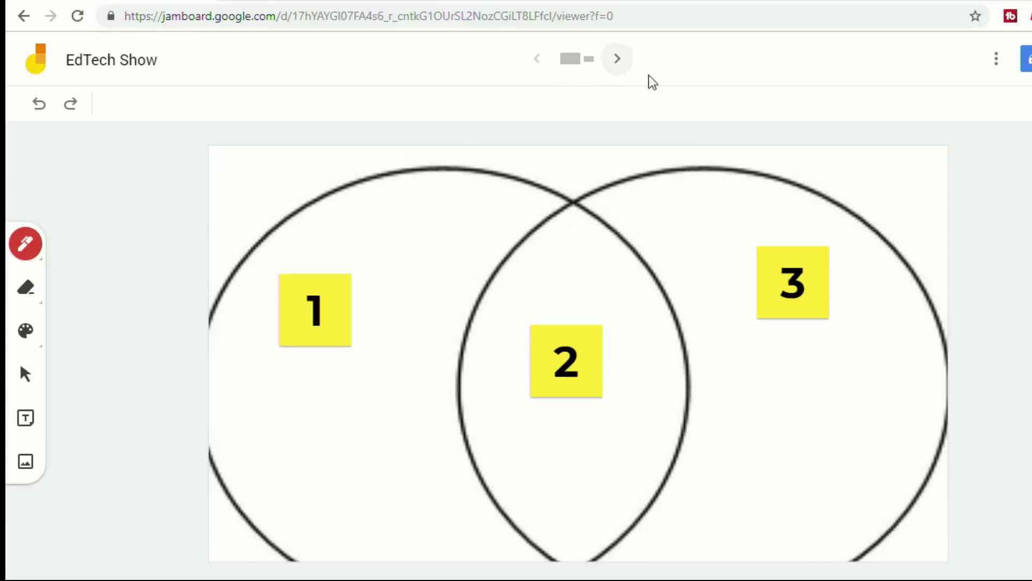
click(1028, 60)
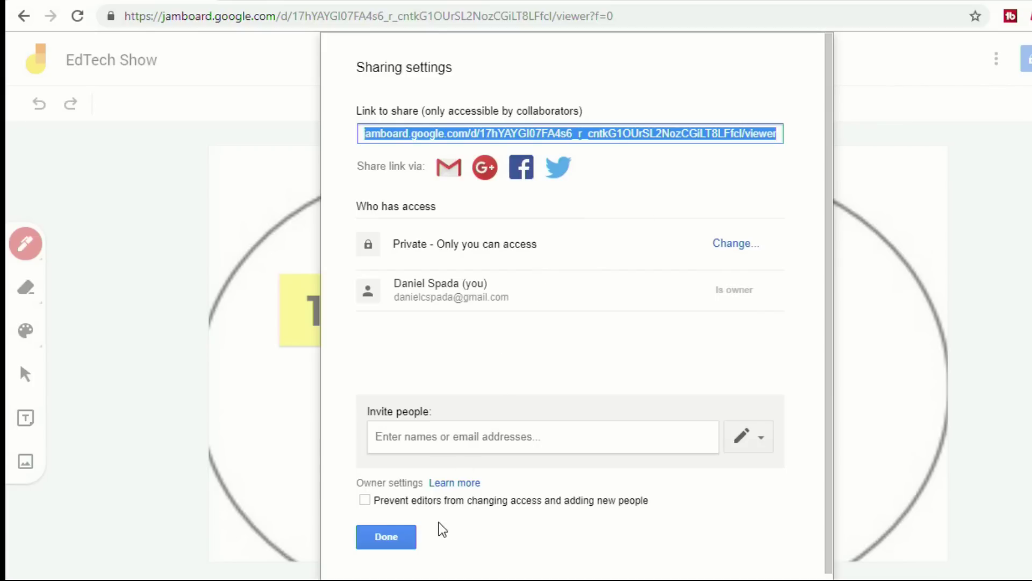
Step: Close the Sharing settings dialog with Done, leaving access Private
click(373, 537)
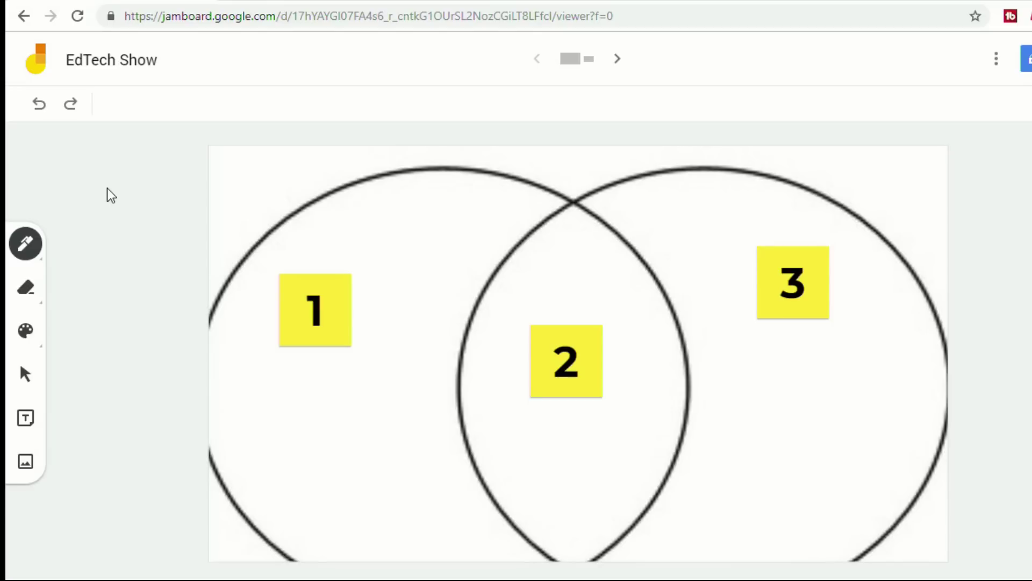
Step: Show the jam's More actions menu listing Rename, Download as PDF, Save frame as image and Remove
click(998, 68)
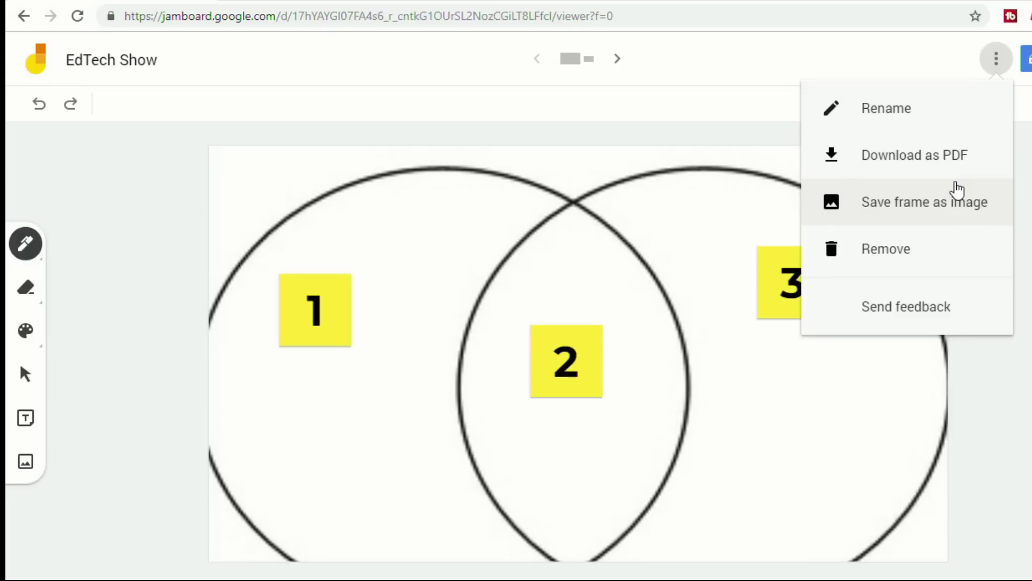
Step: Dismiss the menu, flip to the Eiffel Tower frame and back, then show the Venn frame's Duplicate and Delete options
key(Escape)
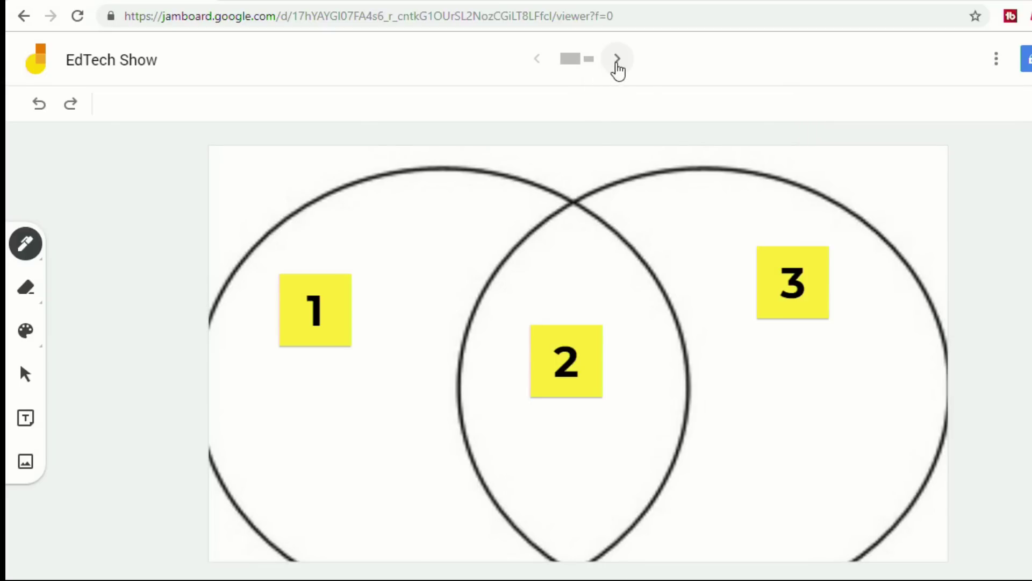
click(617, 65)
click(540, 61)
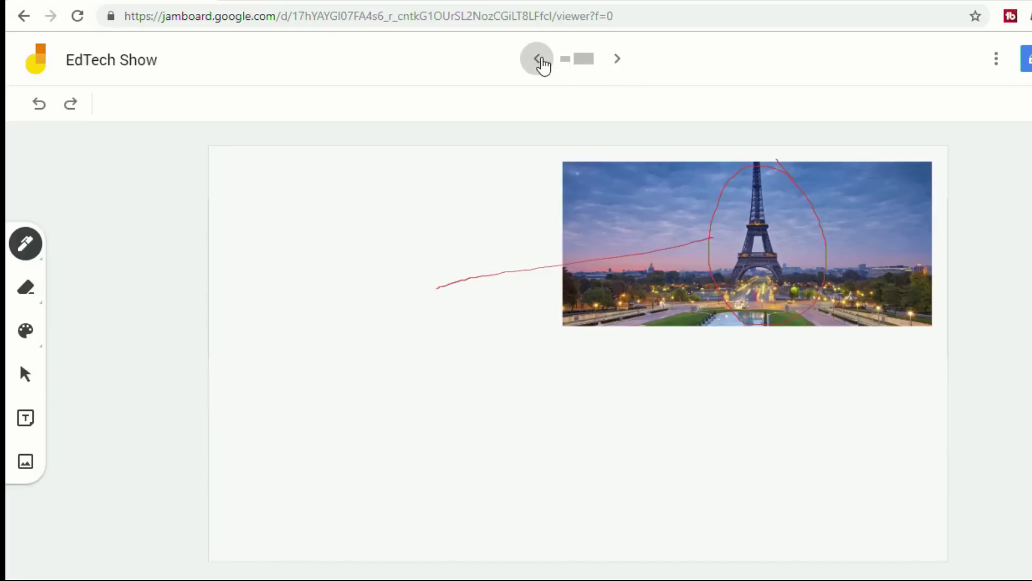
click(573, 60)
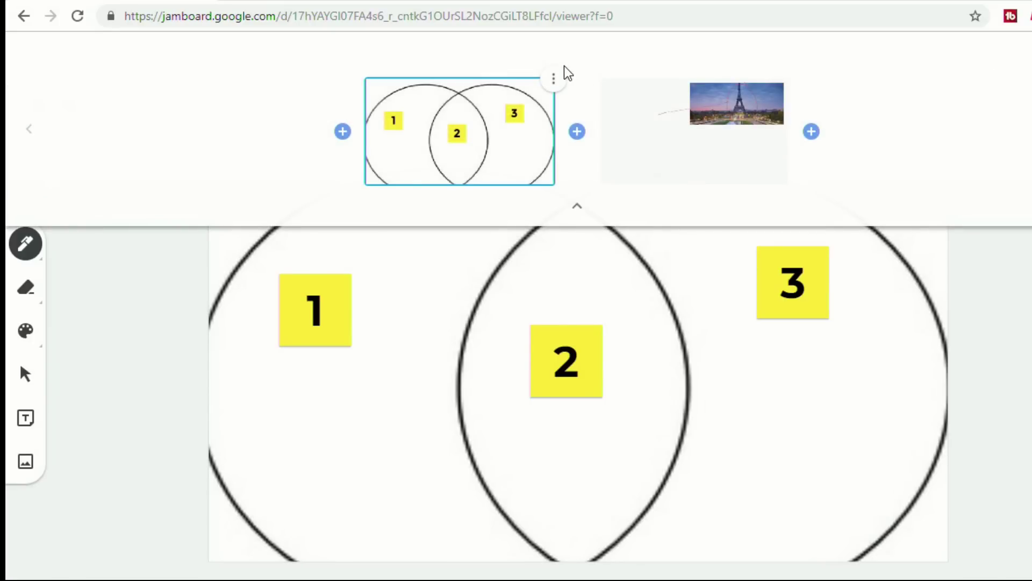
click(554, 81)
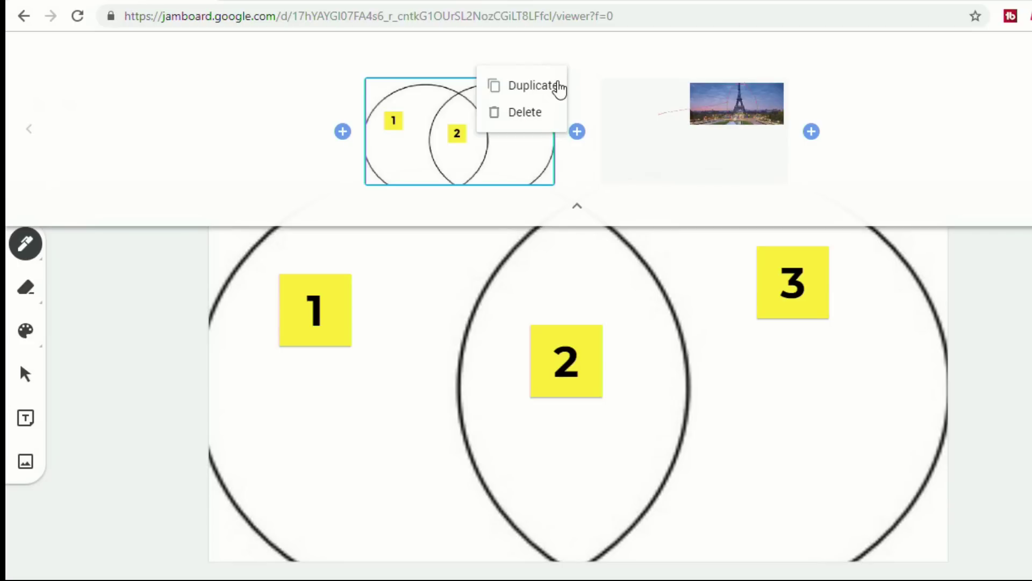